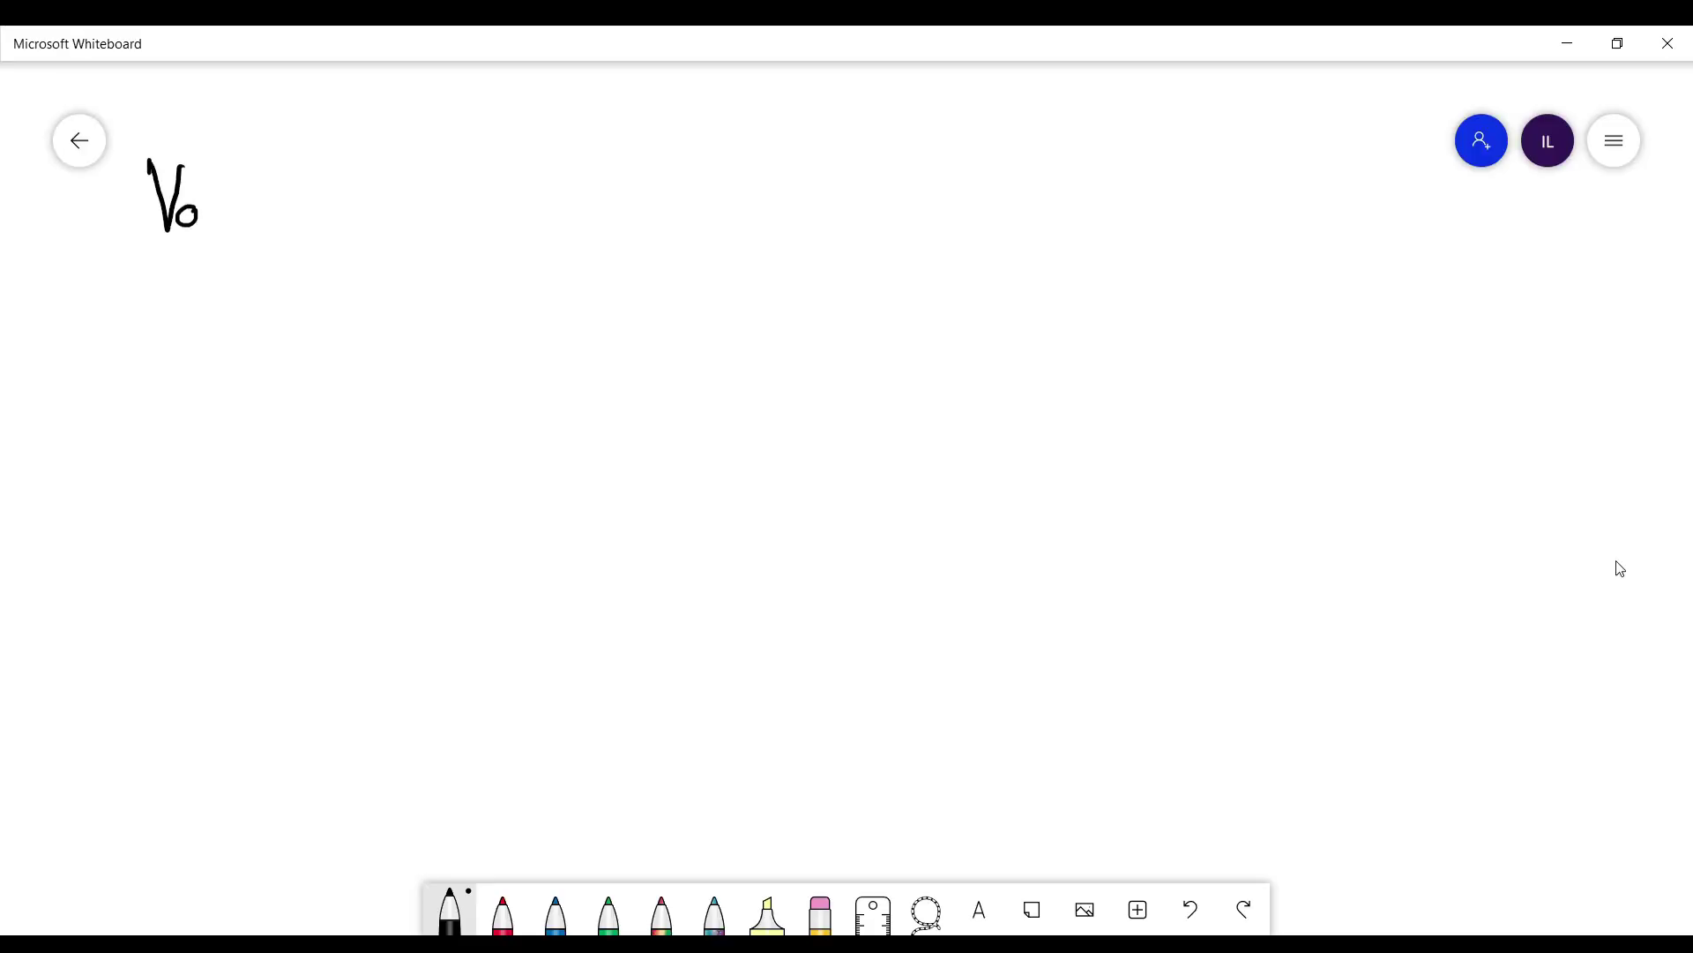
# Finish the black title 'Vasculitis', underline it with an arrow and add a divider stroke.
pyautogui.moveTo(227, 189)
pyautogui.mouseDown()
pyautogui.moveTo(205, 226)
pyautogui.moveTo(277, 211)
pyautogui.moveTo(279, 225)
pyautogui.mouseUp()
pyautogui.moveTo(286, 208); pyautogui.dragTo(286, 223)
pyautogui.moveTo(290, 191); pyautogui.dragTo(302, 222)
pyautogui.moveTo(292, 197); pyautogui.dragTo(307, 194)
pyautogui.moveTo(310, 205); pyautogui.dragTo(318, 221)
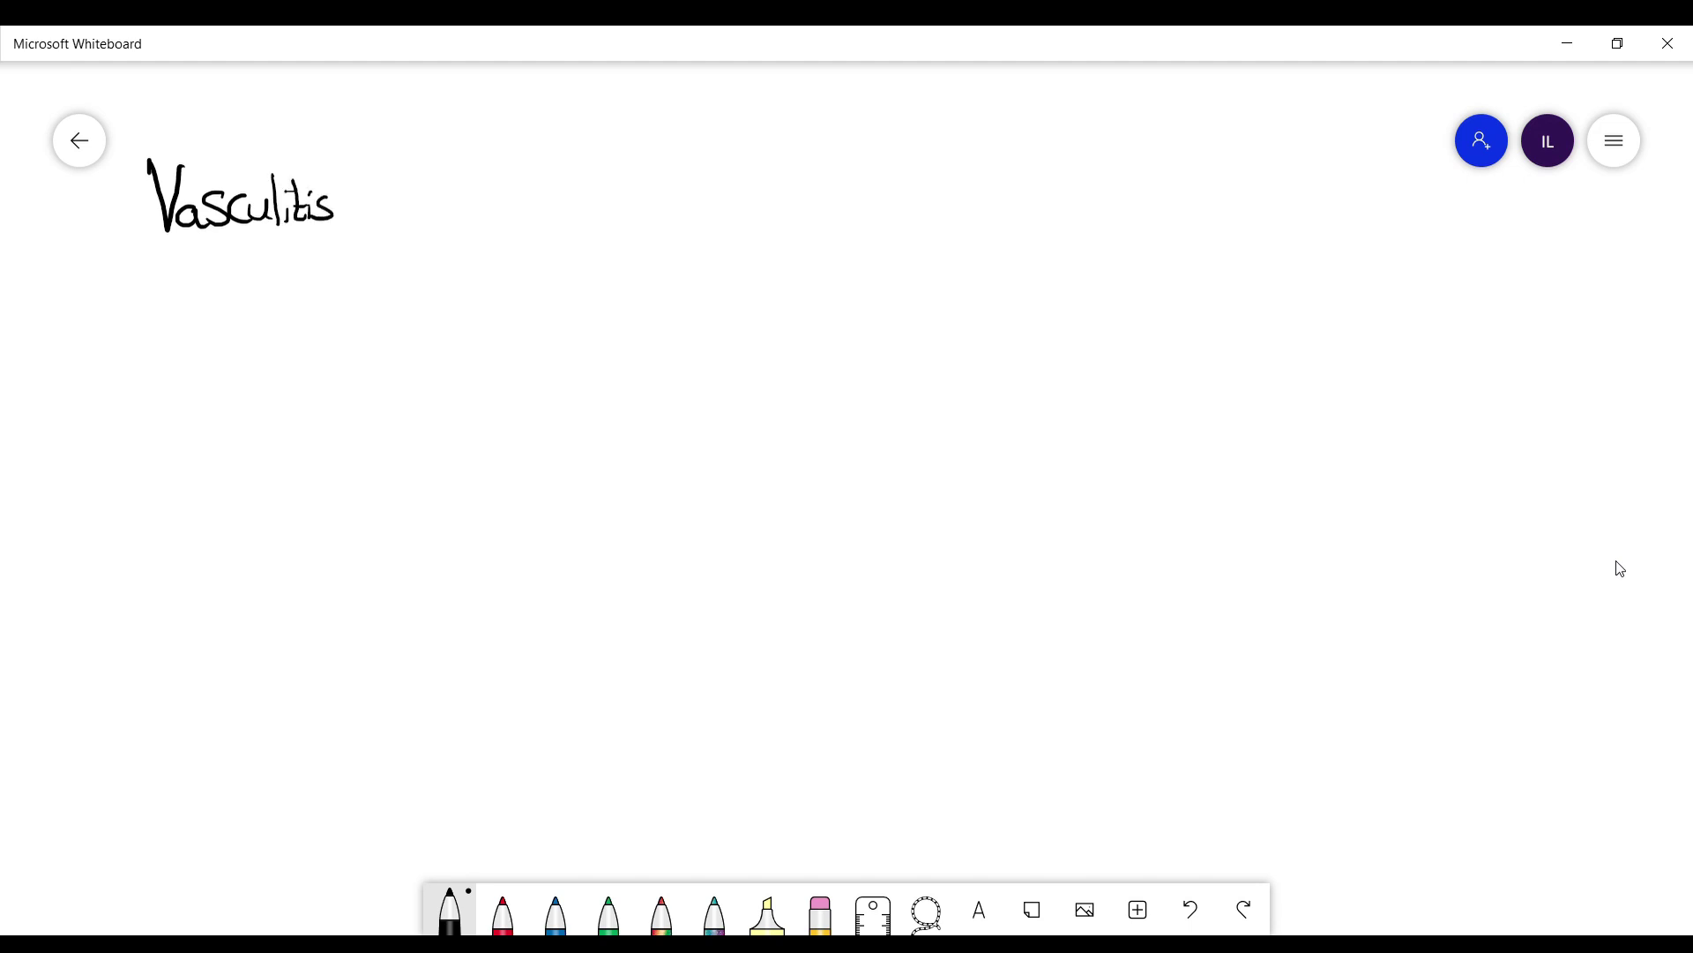
pyautogui.moveTo(91, 251); pyautogui.dragTo(393, 242)
pyautogui.moveTo(348, 166); pyautogui.dragTo(346, 261)
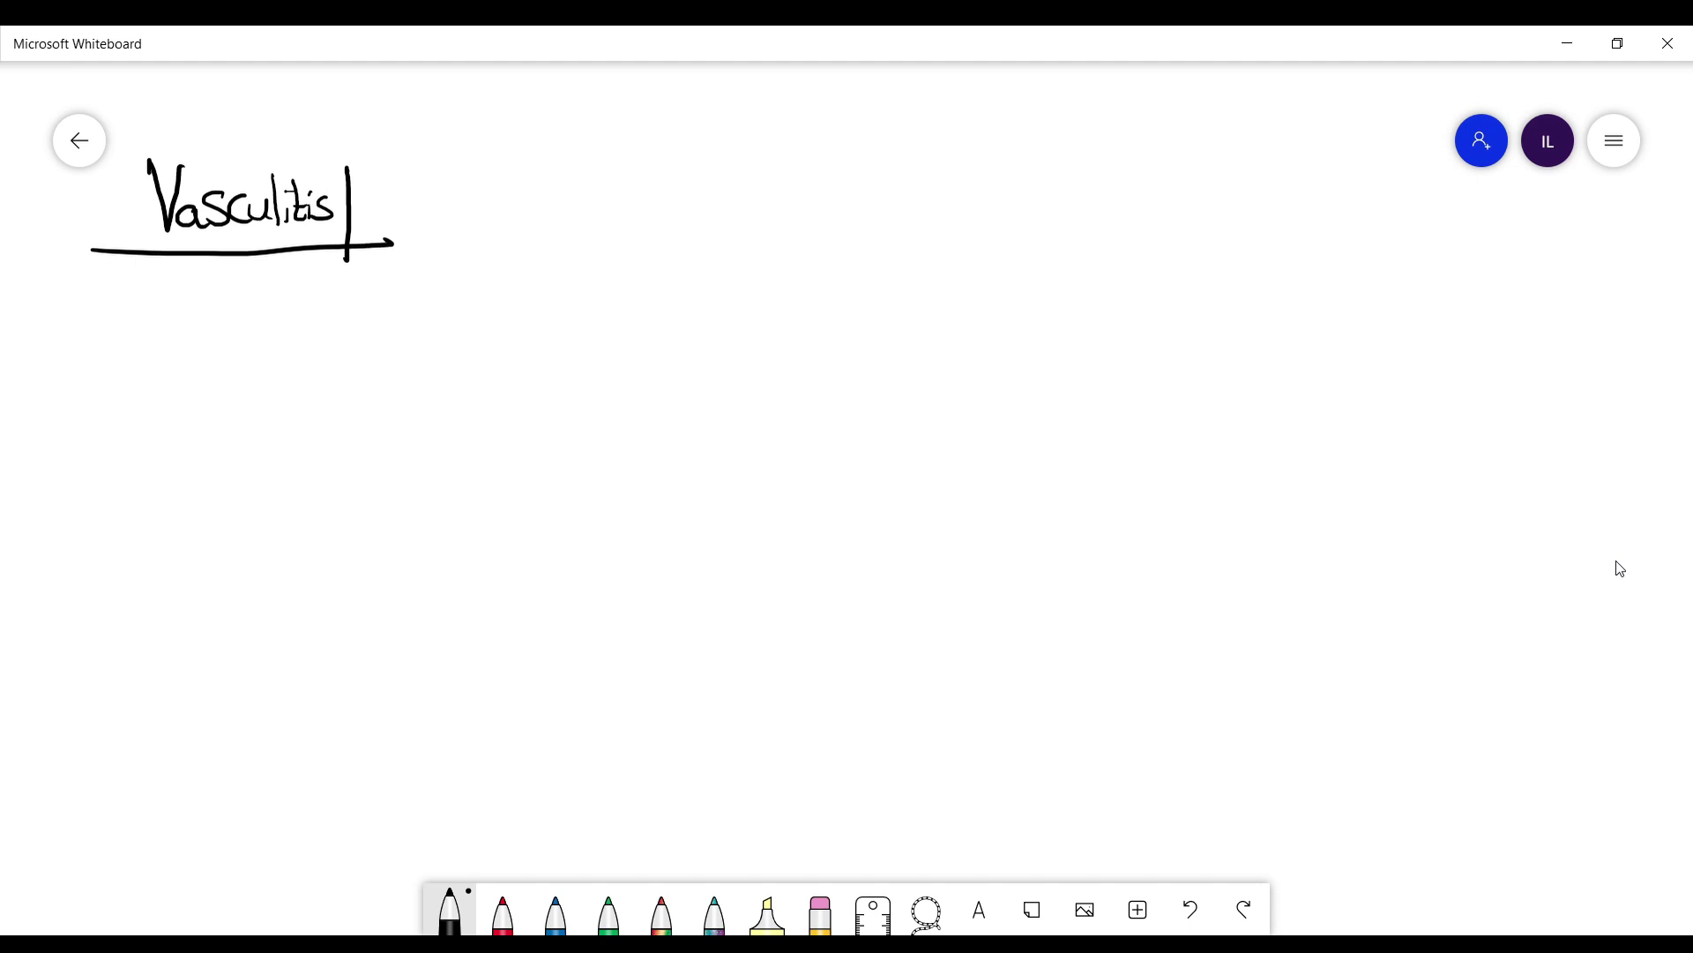
# Write the first dashed note 'Non-Specific Sx' to the right of the title.
pyautogui.moveTo(449, 221)
pyautogui.mouseDown()
pyautogui.moveTo(510, 201)
pyautogui.moveTo(525, 215)
pyautogui.mouseUp()
pyautogui.moveTo(533, 228); pyautogui.dragTo(549, 226)
pyautogui.moveTo(554, 217); pyautogui.dragTo(573, 225)
pyautogui.moveTo(600, 197); pyautogui.dragTo(609, 208)
pyautogui.moveTo(624, 206)
pyautogui.mouseDown()
pyautogui.moveTo(643, 196)
pyautogui.moveTo(652, 214)
pyautogui.mouseUp()
pyautogui.moveTo(680, 176)
pyautogui.mouseDown()
pyautogui.moveTo(674, 212)
pyautogui.moveTo(703, 212)
pyautogui.mouseUp()
pyautogui.moveTo(748, 181); pyautogui.dragTo(725, 207)
# Write the second note 'Diagnosis → Biopsy' with a wavy arrow.
pyautogui.moveTo(451, 296); pyautogui.dragTo(473, 297)
pyautogui.moveTo(494, 266)
pyautogui.mouseDown()
pyautogui.moveTo(565, 307)
pyautogui.moveTo(600, 284)
pyautogui.mouseUp()
pyautogui.moveTo(618, 276)
pyautogui.mouseDown()
pyautogui.moveTo(603, 292)
pyautogui.moveTo(622, 293)
pyautogui.mouseUp()
pyautogui.moveTo(636, 277)
pyautogui.mouseDown()
pyautogui.moveTo(622, 293)
pyautogui.moveTo(701, 278)
pyautogui.mouseUp()
pyautogui.moveTo(689, 267); pyautogui.dragTo(705, 279)
pyautogui.moveTo(716, 257)
pyautogui.mouseDown()
pyautogui.moveTo(716, 289)
pyautogui.moveTo(742, 288)
pyautogui.mouseUp()
pyautogui.moveTo(759, 269); pyautogui.dragTo(758, 282)
pyautogui.moveTo(769, 274)
pyautogui.mouseDown()
pyautogui.moveTo(773, 299)
pyautogui.moveTo(771, 279)
pyautogui.mouseUp()
pyautogui.moveTo(800, 262)
pyautogui.mouseDown()
pyautogui.moveTo(785, 279)
pyautogui.moveTo(812, 276)
pyautogui.mouseUp()
pyautogui.moveTo(821, 263); pyautogui.dragTo(798, 298)
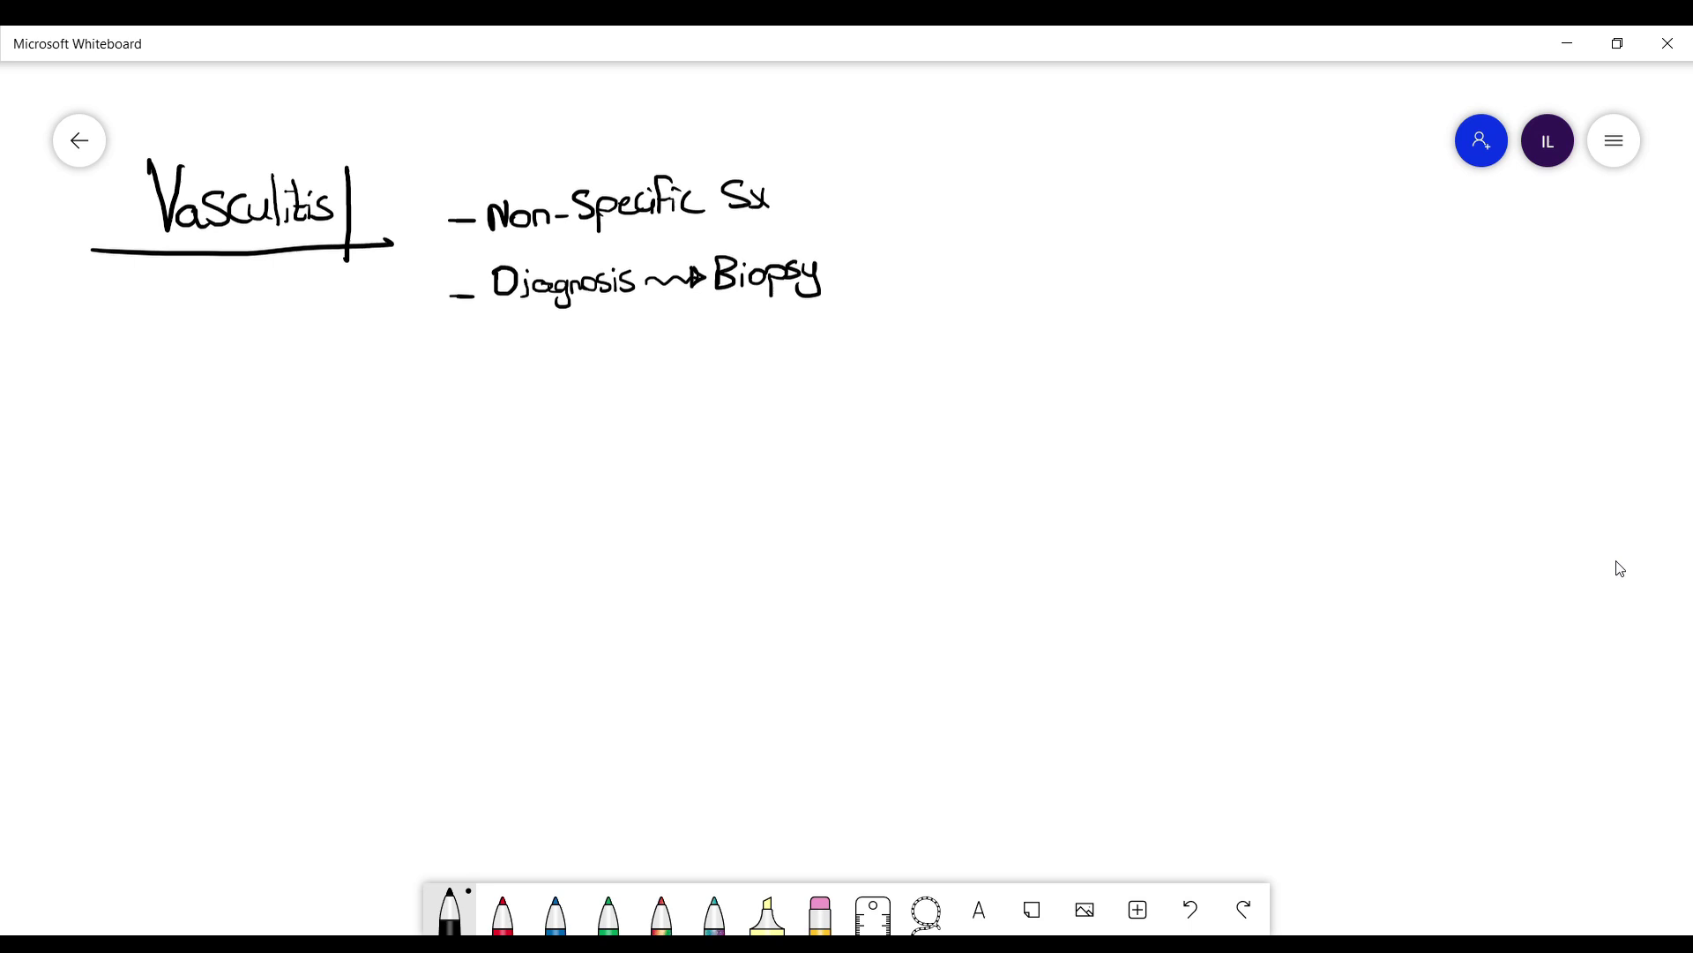
# Write the third note 'Can be very Sick!' with an exclamation mark.
pyautogui.moveTo(519, 335)
pyautogui.mouseDown()
pyautogui.moveTo(526, 355)
pyautogui.moveTo(633, 354)
pyautogui.mouseUp()
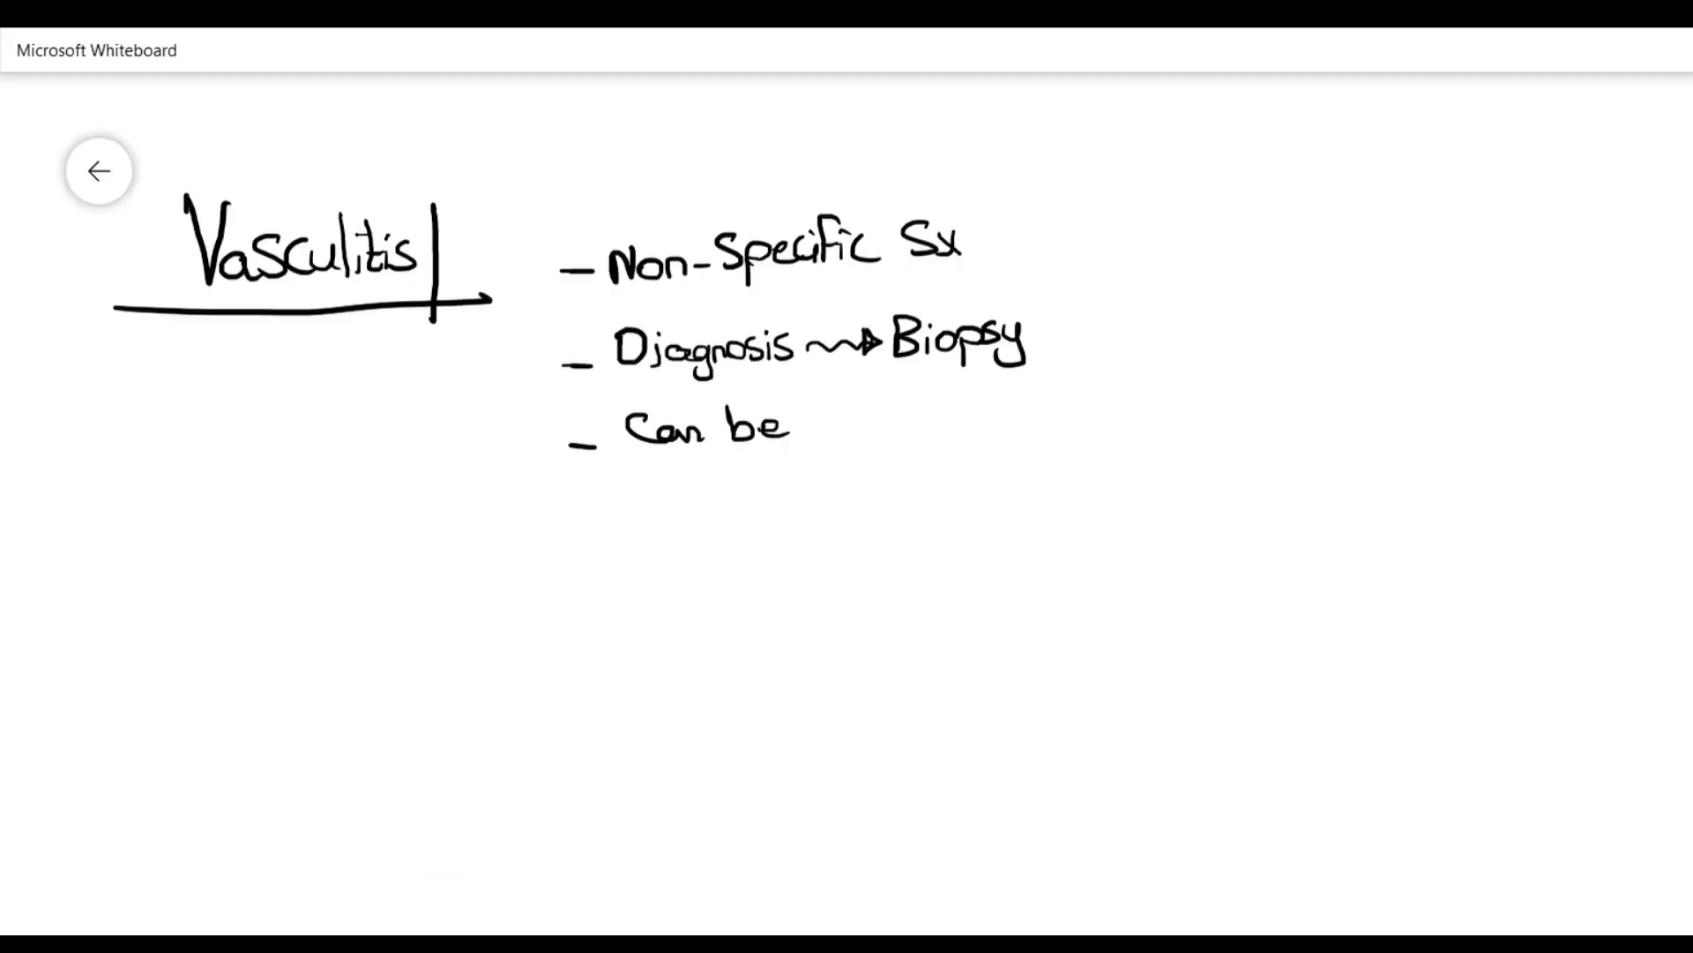
pyautogui.moveTo(804, 410); pyautogui.dragTo(824, 407)
pyautogui.moveTo(829, 424)
pyautogui.mouseDown()
pyautogui.moveTo(864, 415)
pyautogui.moveTo(872, 452)
pyautogui.moveTo(911, 429)
pyautogui.mouseUp()
pyautogui.moveTo(938, 418); pyautogui.dragTo(944, 423)
pyautogui.moveTo(957, 397)
pyautogui.mouseDown()
pyautogui.moveTo(954, 430)
pyautogui.moveTo(990, 425)
pyautogui.mouseUp()
pyautogui.moveTo(1003, 392); pyautogui.dragTo(1001, 415)
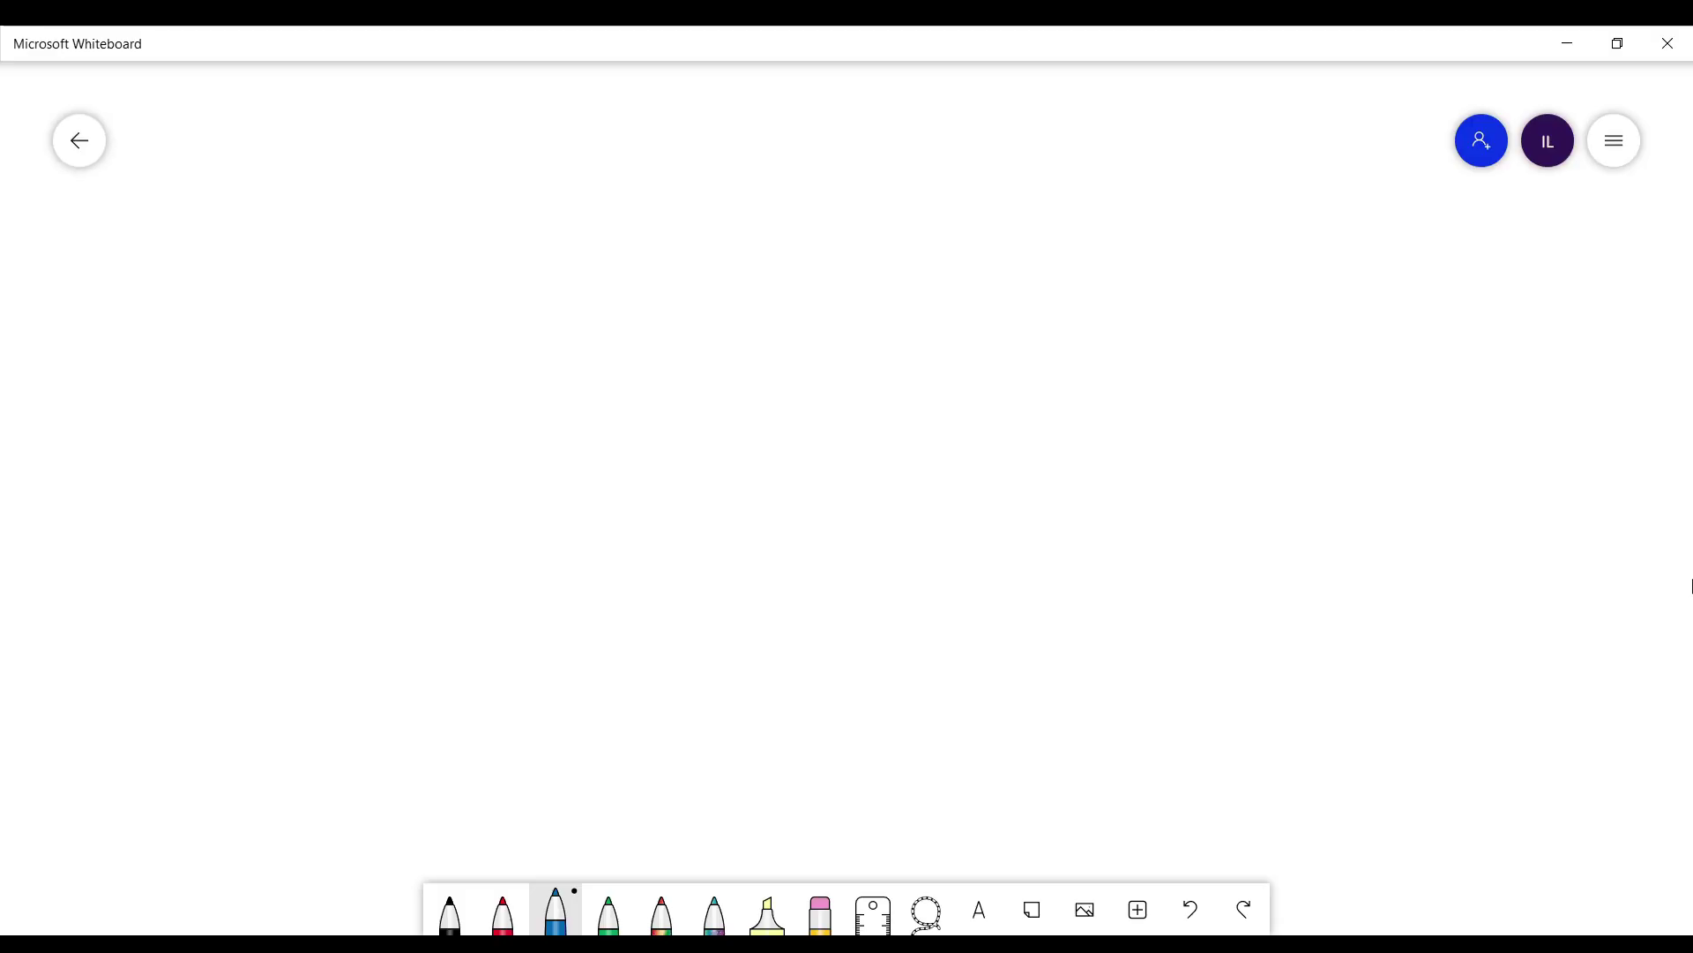
# Write 'Vasculitis' in blue at top centre, box it, and draw a three-arrow bracket beneath.
pyautogui.moveTo(698, 124)
pyautogui.mouseDown()
pyautogui.moveTo(707, 161)
pyautogui.moveTo(715, 126)
pyautogui.mouseUp()
pyautogui.moveTo(731, 141); pyautogui.dragTo(732, 157)
pyautogui.moveTo(746, 139); pyautogui.dragTo(748, 156)
pyautogui.moveTo(760, 141); pyautogui.dragTo(775, 148)
pyautogui.moveTo(776, 128)
pyautogui.mouseDown()
pyautogui.moveTo(777, 152)
pyautogui.moveTo(805, 141)
pyautogui.moveTo(820, 157)
pyautogui.mouseUp()
pyautogui.moveTo(685, 171)
pyautogui.mouseDown()
pyautogui.moveTo(840, 106)
pyautogui.moveTo(670, 171)
pyautogui.mouseUp()
pyautogui.moveTo(744, 177); pyautogui.dragTo(168, 236)
pyautogui.moveTo(739, 201); pyautogui.dragTo(1460, 247)
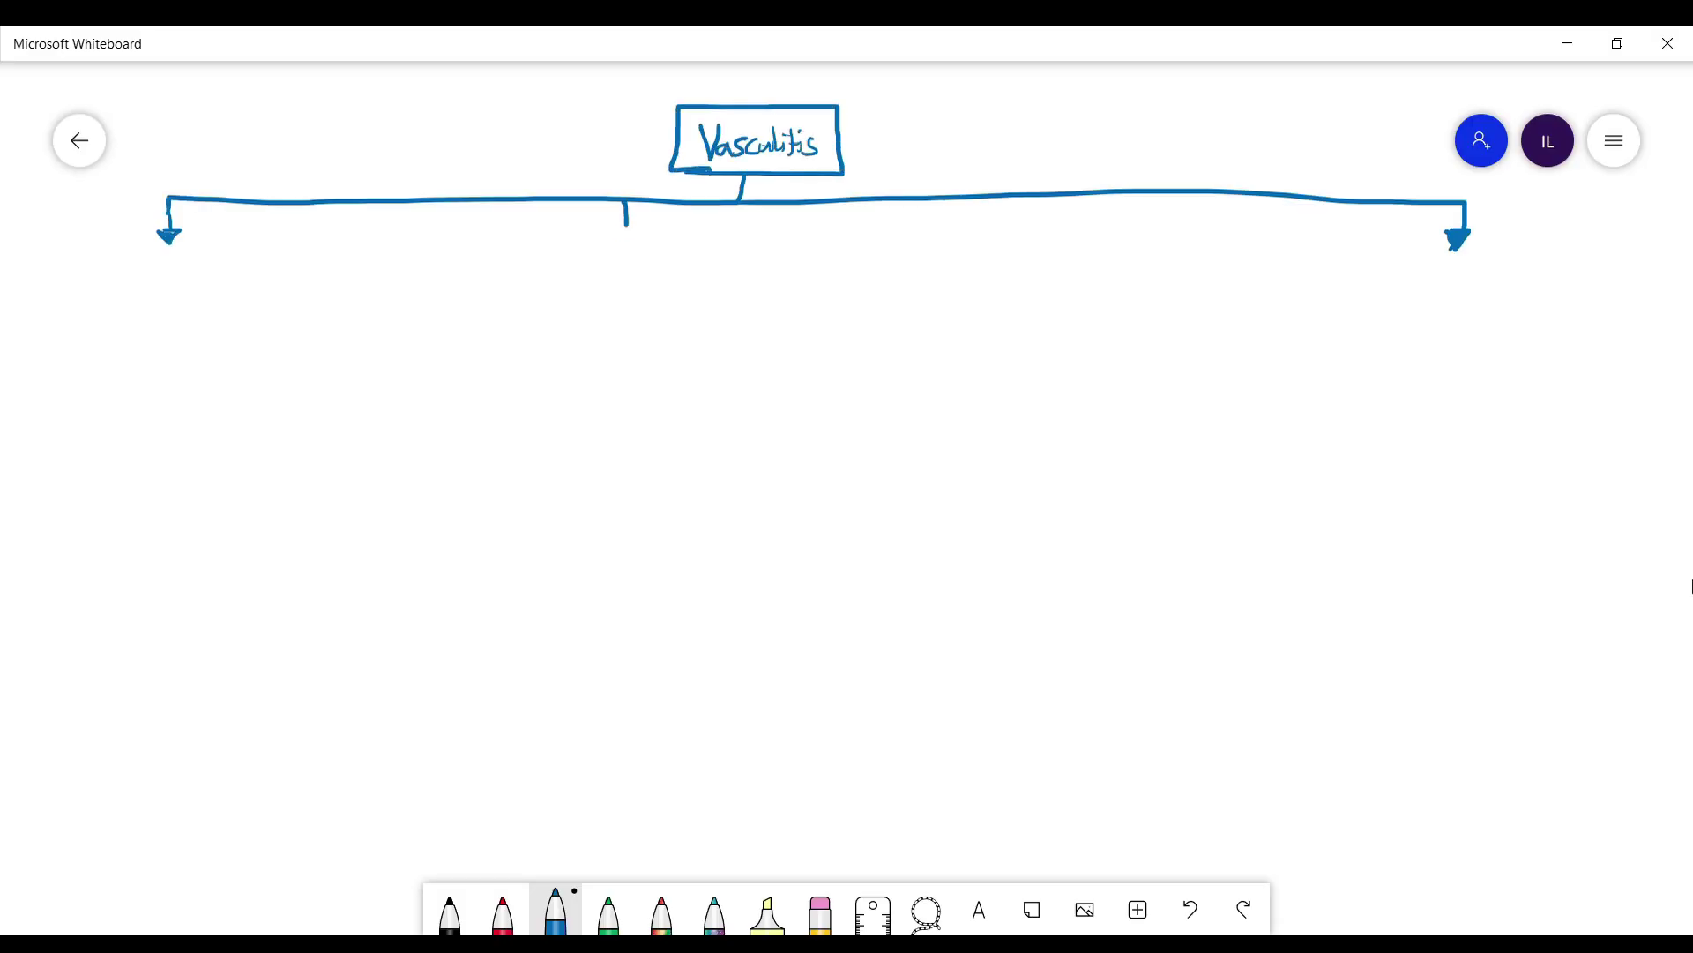
pyautogui.moveTo(625, 205); pyautogui.dragTo(625, 246)
# Label the three branches Large Vessels, Medium Vessels and Small Vessels.
pyautogui.moveTo(76, 278); pyautogui.dragTo(108, 313)
pyautogui.moveTo(107, 309); pyautogui.dragTo(124, 302)
pyautogui.moveTo(128, 302)
pyautogui.mouseDown()
pyautogui.moveTo(113, 324)
pyautogui.moveTo(172, 280)
pyautogui.moveTo(250, 306)
pyautogui.mouseUp()
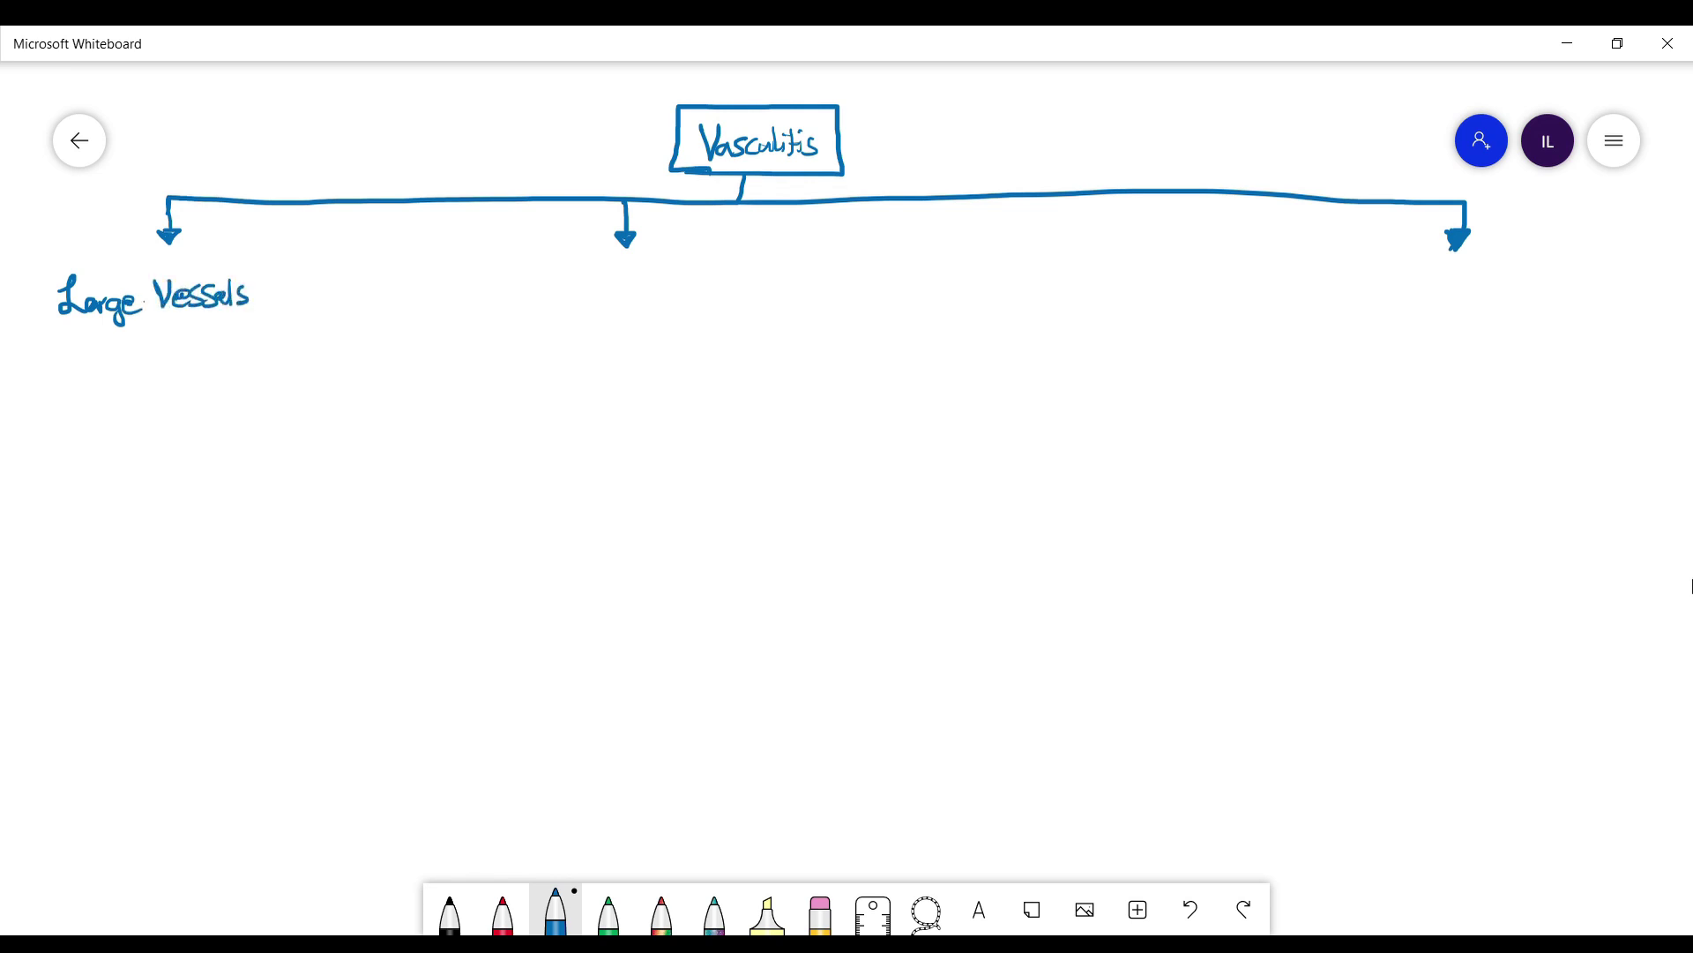
pyautogui.moveTo(520, 281)
pyautogui.mouseDown()
pyautogui.moveTo(548, 252)
pyautogui.moveTo(646, 270)
pyautogui.mouseUp()
pyautogui.moveTo(568, 295); pyautogui.dragTo(621, 318)
pyautogui.moveTo(622, 311); pyautogui.dragTo(676, 318)
pyautogui.moveTo(1342, 268); pyautogui.dragTo(1316, 300)
pyautogui.moveTo(1348, 287); pyautogui.dragTo(1408, 300)
pyautogui.moveTo(1410, 268); pyautogui.dragTo(1417, 300)
pyautogui.moveTo(1450, 271); pyautogui.dragTo(1572, 295)
# Branch Large Vessels into two arrows labelled GCA and Takayasu.
pyautogui.moveTo(201, 326); pyautogui.dragTo(202, 362)
pyautogui.moveTo(201, 360)
pyautogui.mouseDown()
pyautogui.moveTo(36, 426)
pyautogui.moveTo(30, 485)
pyautogui.mouseUp()
pyautogui.moveTo(55, 466)
pyautogui.mouseDown()
pyautogui.moveTo(52, 491)
pyautogui.moveTo(76, 490)
pyautogui.mouseUp()
pyautogui.moveTo(202, 362)
pyautogui.mouseDown()
pyautogui.moveTo(252, 362)
pyautogui.moveTo(262, 421)
pyautogui.moveTo(205, 469)
pyautogui.moveTo(338, 468)
pyautogui.mouseUp()
pyautogui.moveTo(342, 446)
pyautogui.mouseDown()
pyautogui.moveTo(330, 466)
pyautogui.moveTo(372, 464)
pyautogui.mouseUp()
# Branch Medium Vessels into two arrows labelled PAN and Kawasaki.
pyautogui.moveTo(651, 325)
pyautogui.mouseDown()
pyautogui.moveTo(548, 349)
pyautogui.moveTo(549, 390)
pyautogui.moveTo(499, 449)
pyautogui.mouseUp()
pyautogui.moveTo(497, 408)
pyautogui.mouseDown()
pyautogui.moveTo(500, 434)
pyautogui.moveTo(536, 445)
pyautogui.mouseUp()
pyautogui.moveTo(543, 439); pyautogui.dragTo(570, 408)
pyautogui.moveTo(651, 350)
pyautogui.mouseDown()
pyautogui.moveTo(760, 353)
pyautogui.moveTo(800, 391)
pyautogui.moveTo(787, 432)
pyautogui.moveTo(880, 432)
pyautogui.mouseUp()
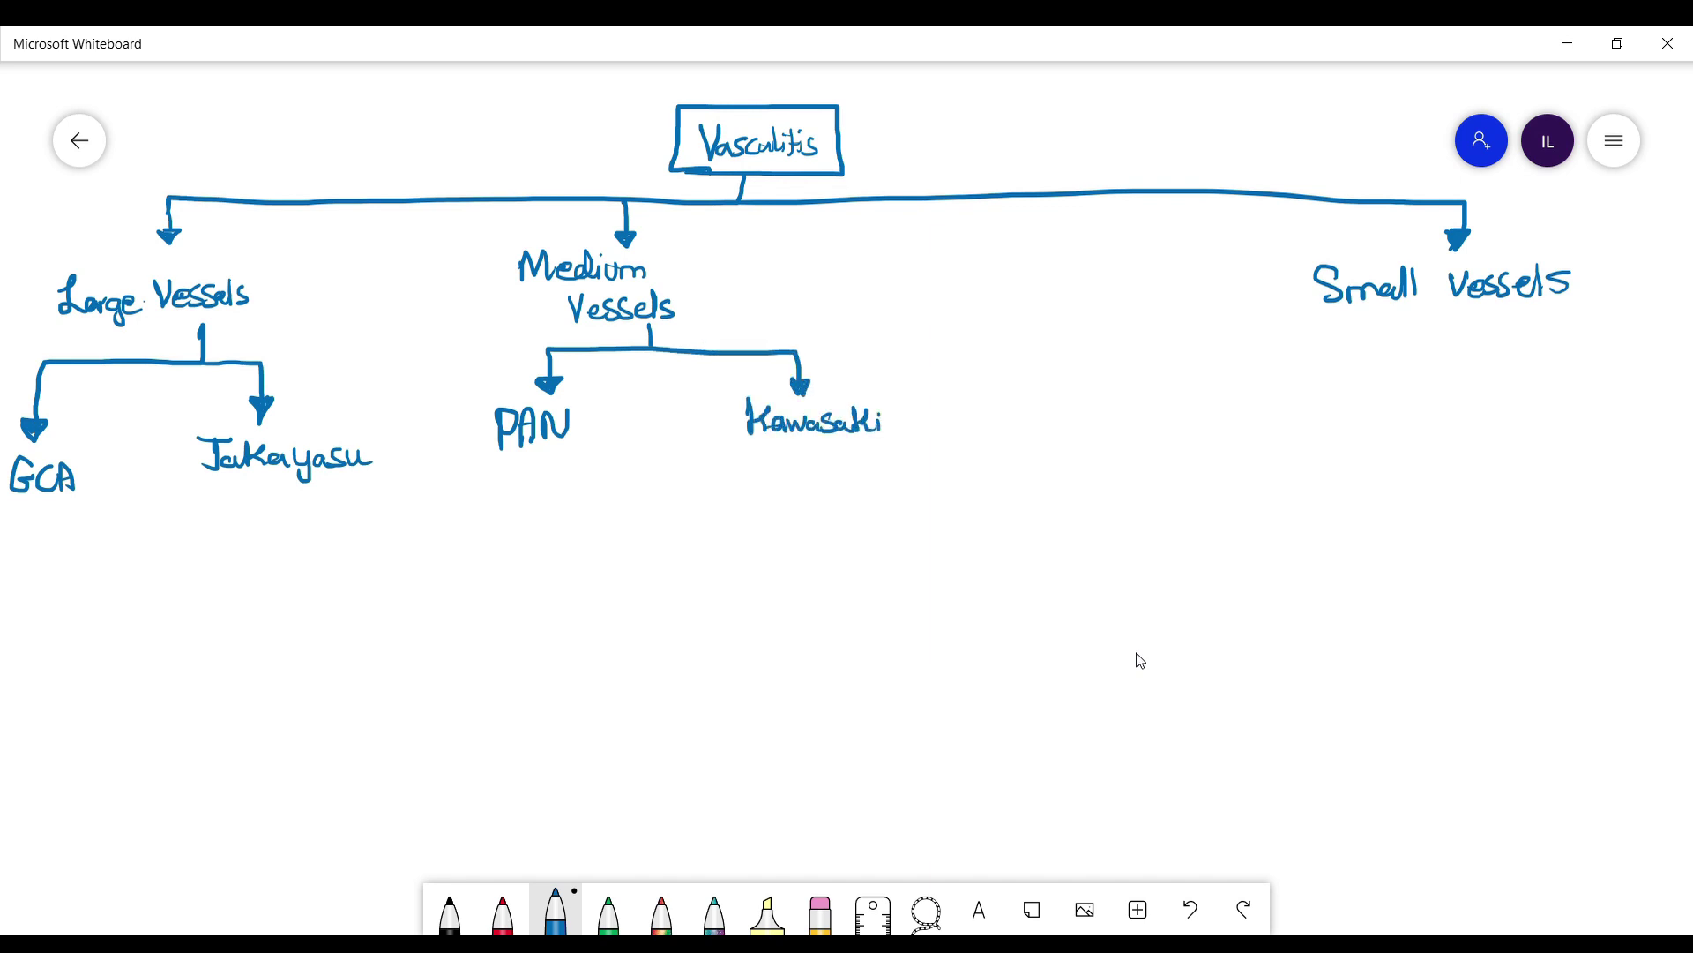
# Branch Small Vessels into two arrows labelled ANCA and Immune complex.
pyautogui.moveTo(1426, 309)
pyautogui.mouseDown()
pyautogui.moveTo(1055, 326)
pyautogui.moveTo(1045, 395)
pyautogui.moveTo(1061, 381)
pyautogui.mouseUp()
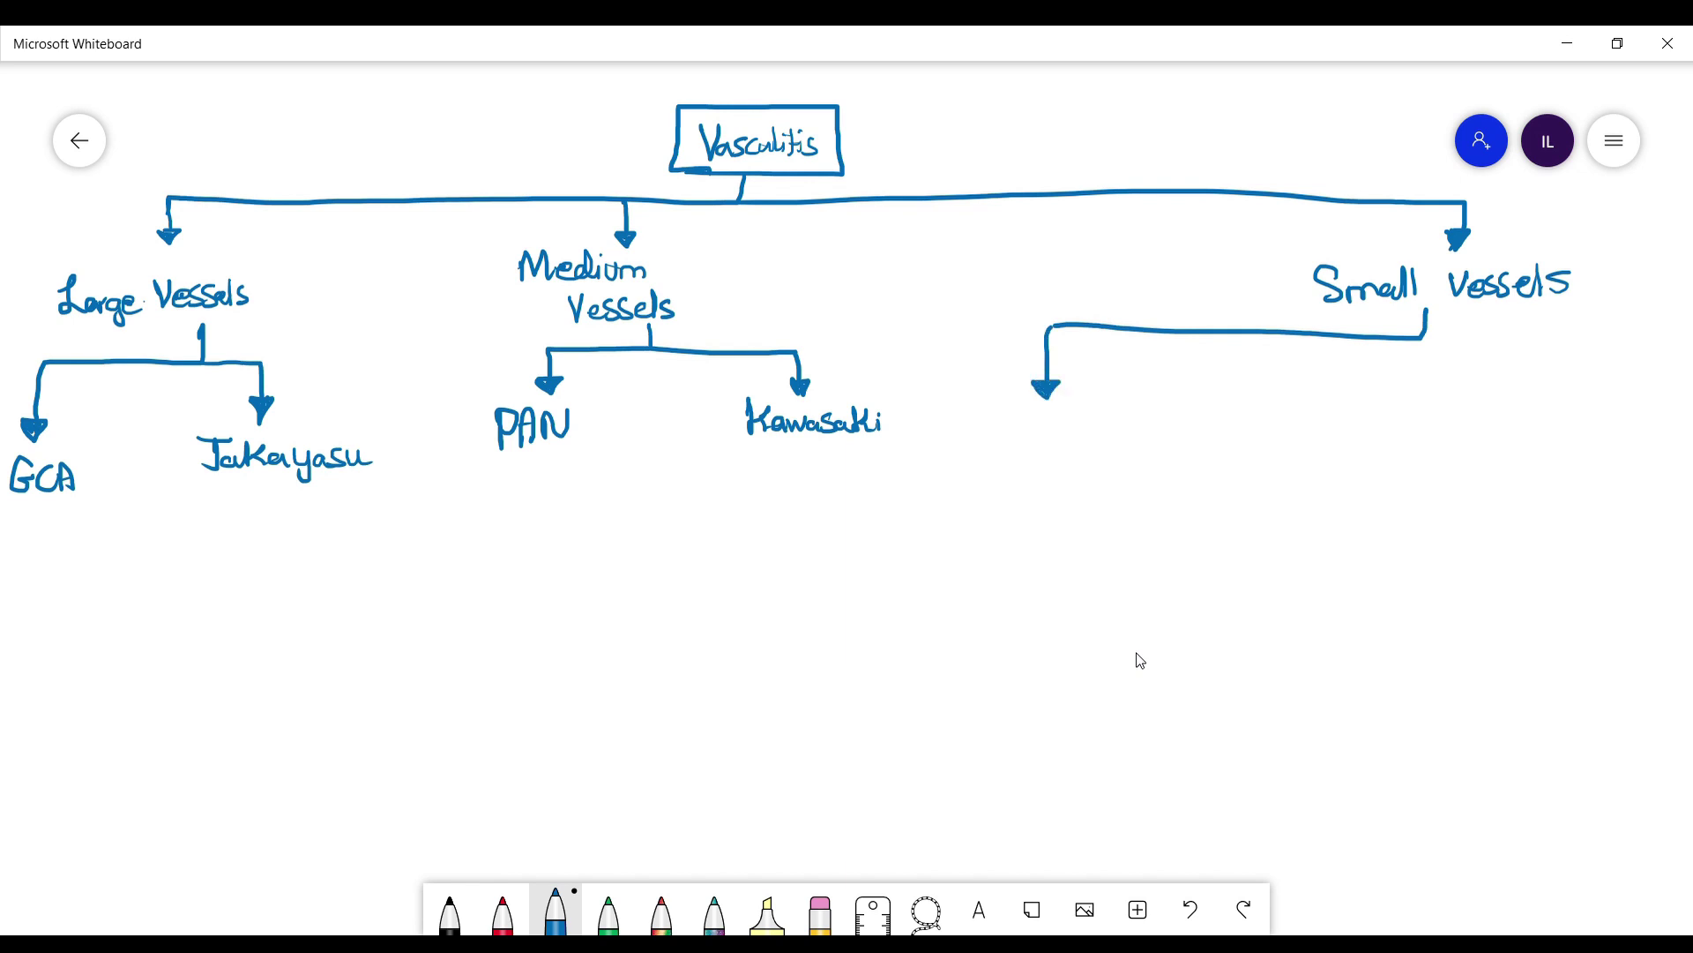
pyautogui.moveTo(978, 431)
pyautogui.mouseDown()
pyautogui.moveTo(998, 401)
pyautogui.moveTo(1023, 402)
pyautogui.mouseUp()
pyautogui.moveTo(1041, 407); pyautogui.dragTo(1039, 430)
pyautogui.moveTo(1046, 431); pyautogui.dragTo(1062, 419)
pyautogui.moveTo(1421, 337)
pyautogui.mouseDown()
pyautogui.moveTo(1482, 339)
pyautogui.moveTo(1482, 379)
pyautogui.mouseUp()
pyautogui.moveTo(1471, 369)
pyautogui.mouseDown()
pyautogui.moveTo(1491, 370)
pyautogui.moveTo(1424, 419)
pyautogui.mouseUp()
pyautogui.moveTo(1414, 420)
pyautogui.mouseDown()
pyautogui.moveTo(1439, 419)
pyautogui.moveTo(1441, 392)
pyautogui.mouseUp()
pyautogui.moveTo(1436, 417)
pyautogui.mouseDown()
pyautogui.moveTo(1542, 414)
pyautogui.moveTo(1540, 446)
pyautogui.moveTo(1611, 439)
pyautogui.mouseUp()
# Switch to red ink and draw two arrows branching down from ANCA.
pyautogui.click(503, 913)
pyautogui.moveTo(1016, 455)
pyautogui.mouseDown()
pyautogui.moveTo(855, 501)
pyautogui.moveTo(855, 549)
pyautogui.mouseUp()
pyautogui.moveTo(845, 538); pyautogui.dragTo(867, 540)
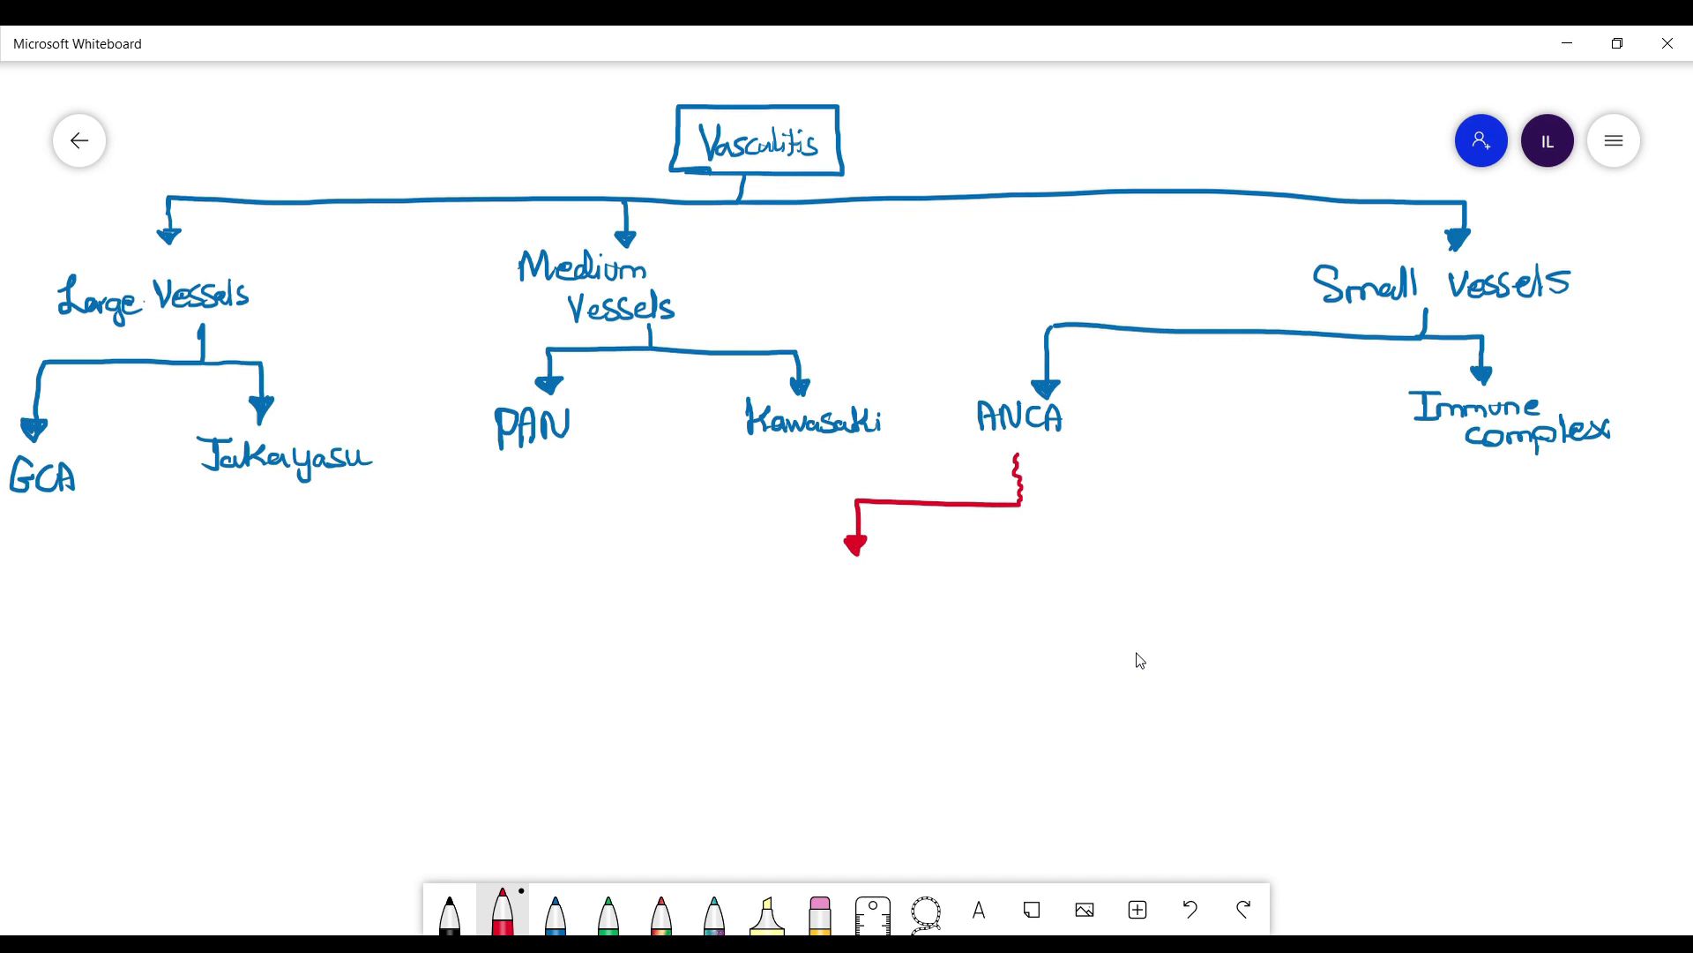
pyautogui.moveTo(1019, 503)
pyautogui.mouseDown()
pyautogui.moveTo(1064, 504)
pyautogui.moveTo(1104, 547)
pyautogui.mouseUp()
pyautogui.moveTo(1094, 532); pyautogui.dragTo(1113, 534)
# Label the red arrows P-ANCA on the left and C-ANCA on the right.
pyautogui.moveTo(797, 565); pyautogui.dragTo(797, 600)
pyautogui.moveTo(798, 564); pyautogui.dragTo(822, 589)
pyautogui.moveTo(832, 595); pyautogui.dragTo(873, 568)
pyautogui.moveTo(887, 569)
pyautogui.mouseDown()
pyautogui.moveTo(884, 593)
pyautogui.moveTo(904, 593)
pyautogui.mouseUp()
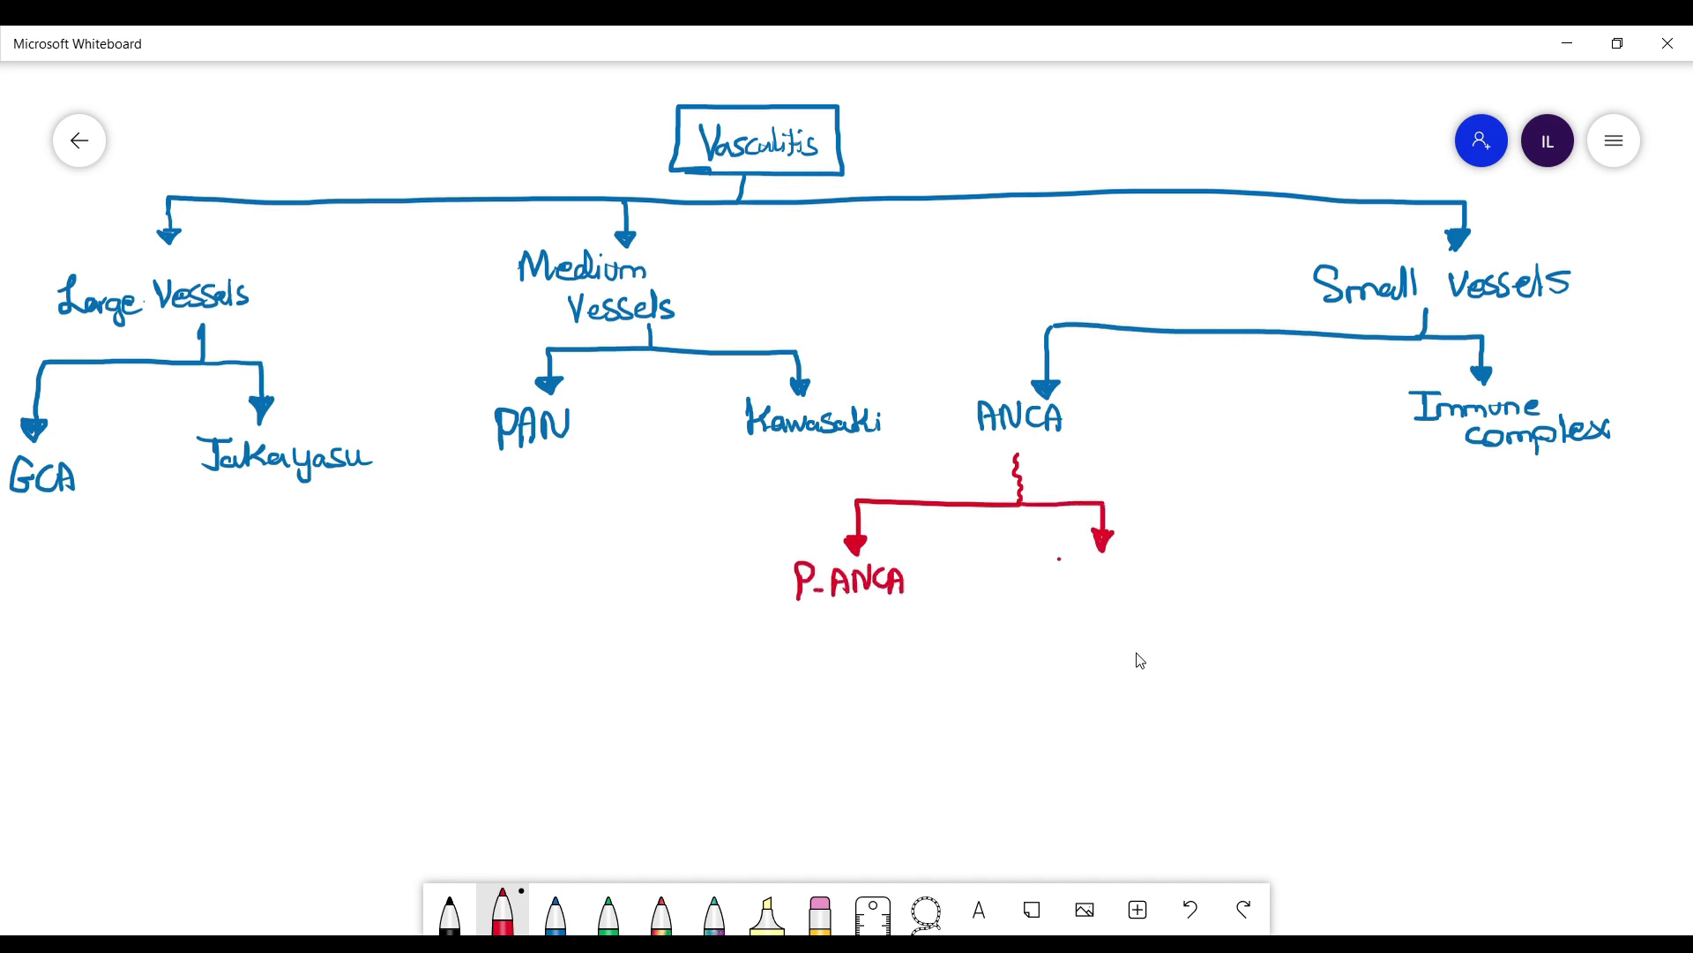
pyautogui.moveTo(1058, 562); pyautogui.dragTo(1062, 583)
pyautogui.moveTo(1064, 574); pyautogui.dragTo(1107, 584)
pyautogui.moveTo(1110, 584)
pyautogui.mouseDown()
pyautogui.moveTo(1125, 557)
pyautogui.moveTo(1139, 582)
pyautogui.mouseUp()
pyautogui.moveTo(1143, 584); pyautogui.dragTo(1159, 582)
pyautogui.scroll(-1, 1656, 628)
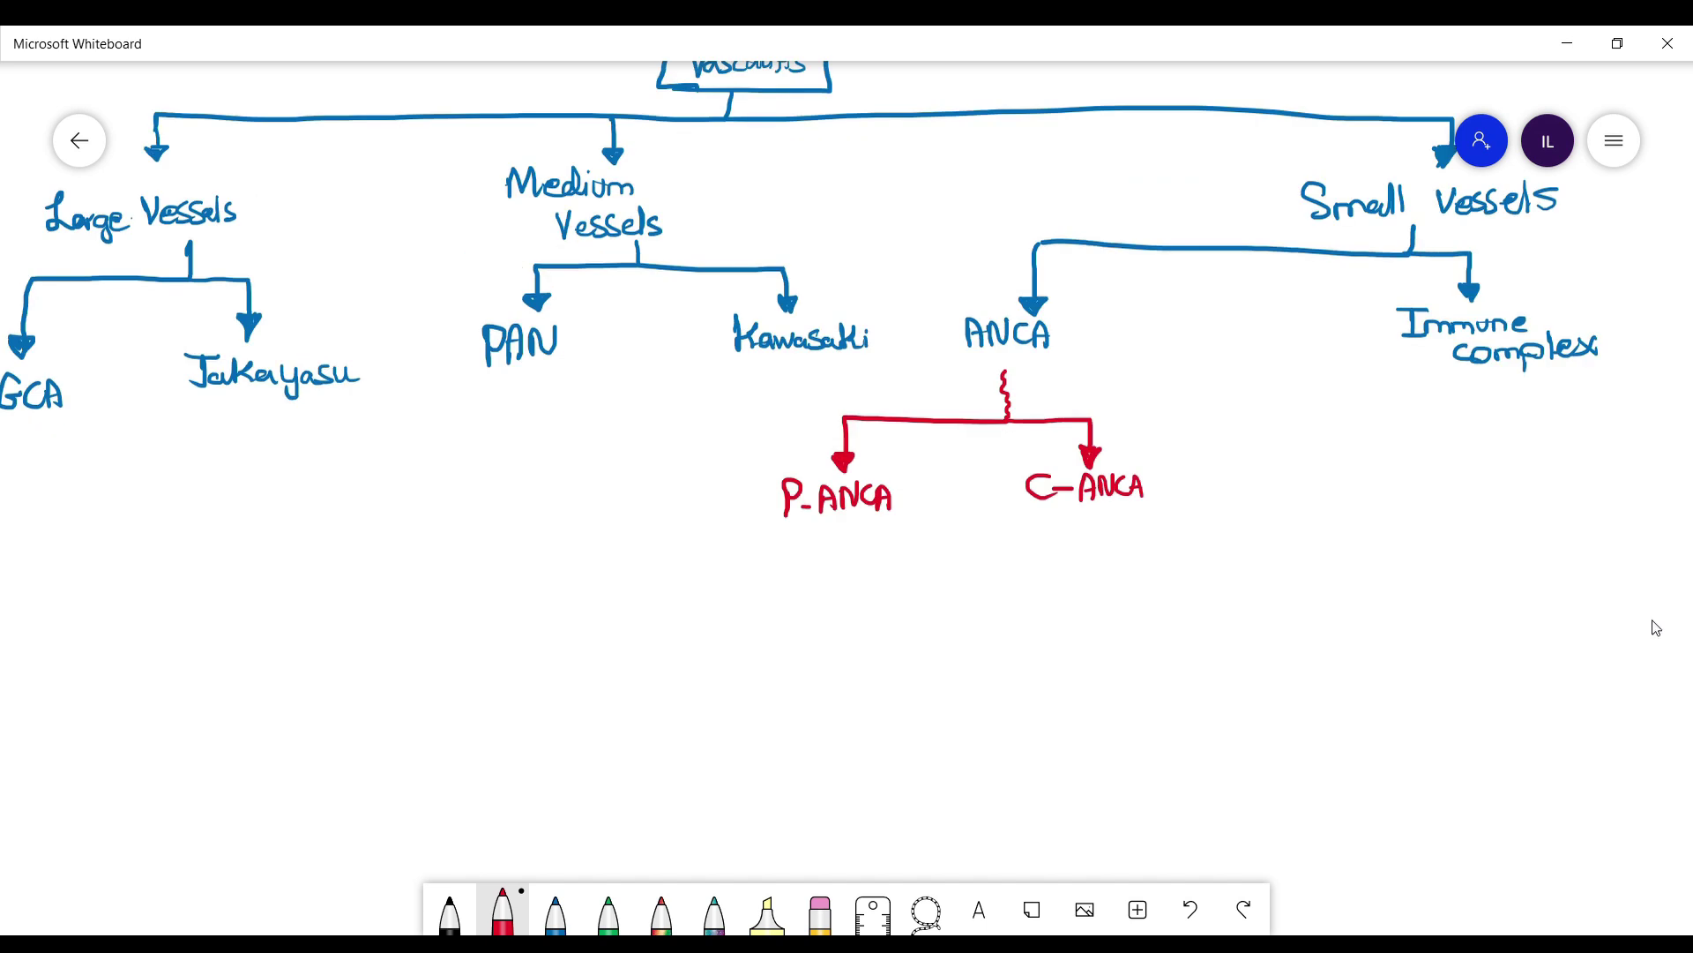
# Add the antigen notes (MPO) under P-ANCA and (PR-3) under C-ANCA.
pyautogui.moveTo(787, 521)
pyautogui.mouseDown()
pyautogui.moveTo(782, 545)
pyautogui.moveTo(826, 549)
pyautogui.mouseUp()
pyautogui.moveTo(827, 524); pyautogui.dragTo(831, 536)
pyautogui.moveTo(858, 528)
pyautogui.mouseDown()
pyautogui.moveTo(846, 542)
pyautogui.moveTo(863, 528)
pyautogui.moveTo(869, 548)
pyautogui.mouseUp()
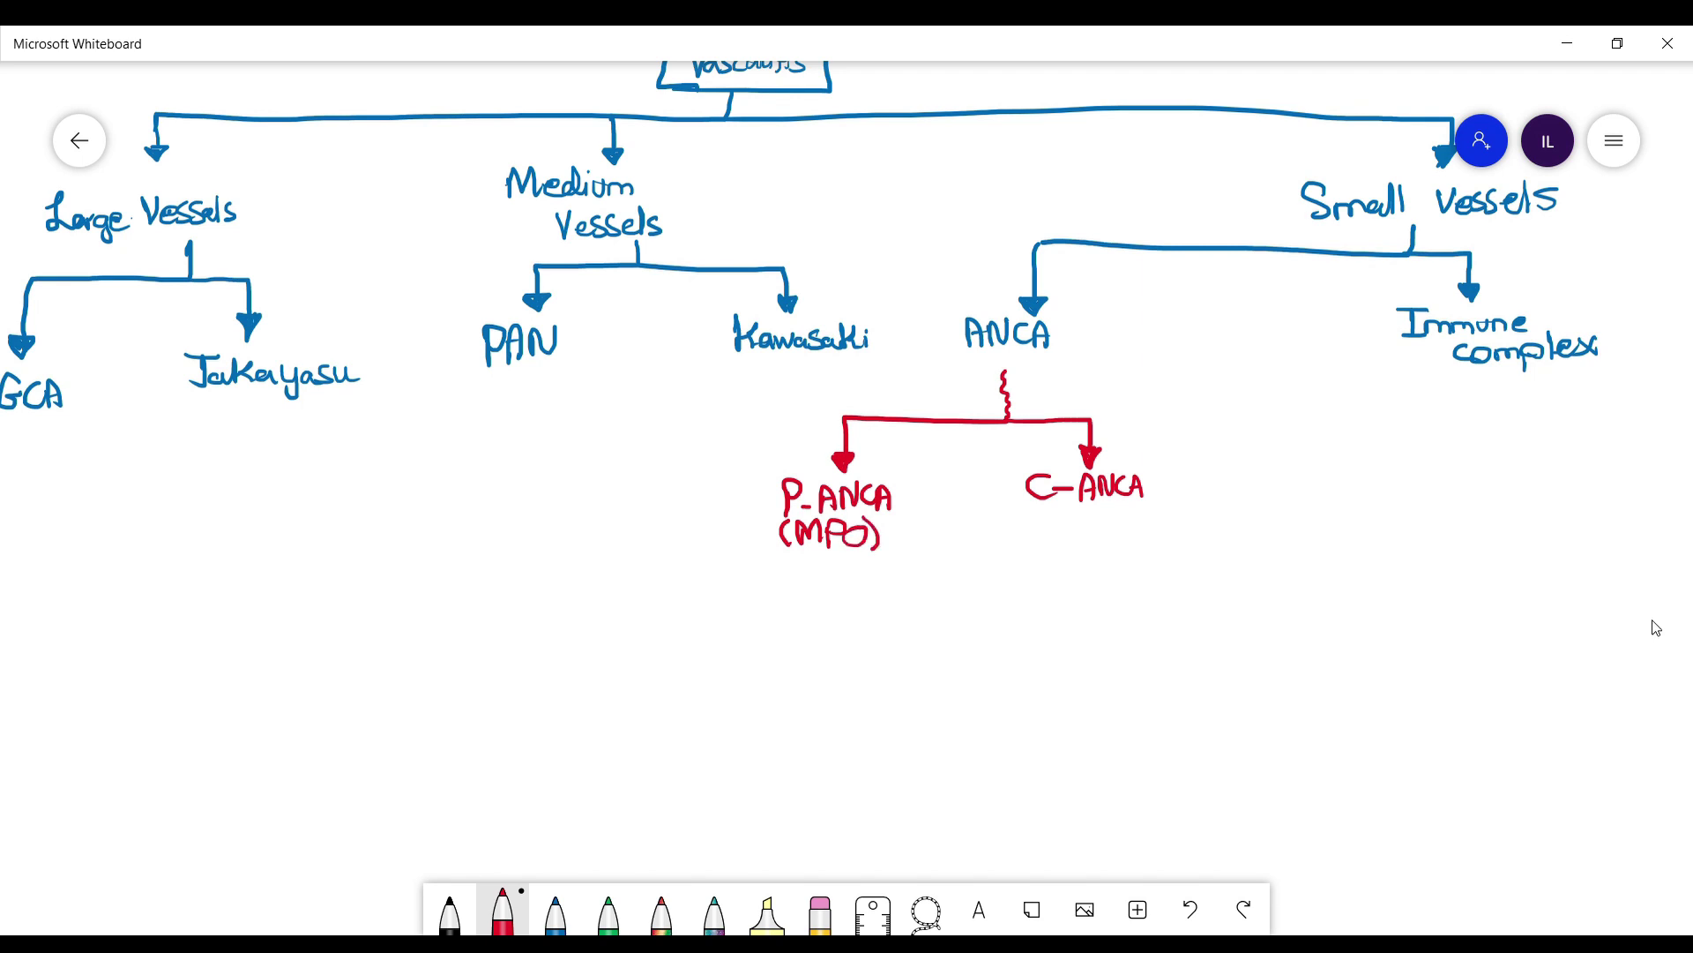
pyautogui.moveTo(1028, 508); pyautogui.dragTo(1025, 539)
pyautogui.moveTo(1041, 517); pyautogui.dragTo(1046, 531)
pyautogui.moveTo(1061, 516)
pyautogui.mouseDown()
pyautogui.moveTo(1063, 541)
pyautogui.moveTo(1083, 539)
pyautogui.mouseUp()
pyautogui.moveTo(1090, 526); pyautogui.dragTo(1104, 526)
pyautogui.moveTo(1108, 514); pyautogui.dragTo(1134, 543)
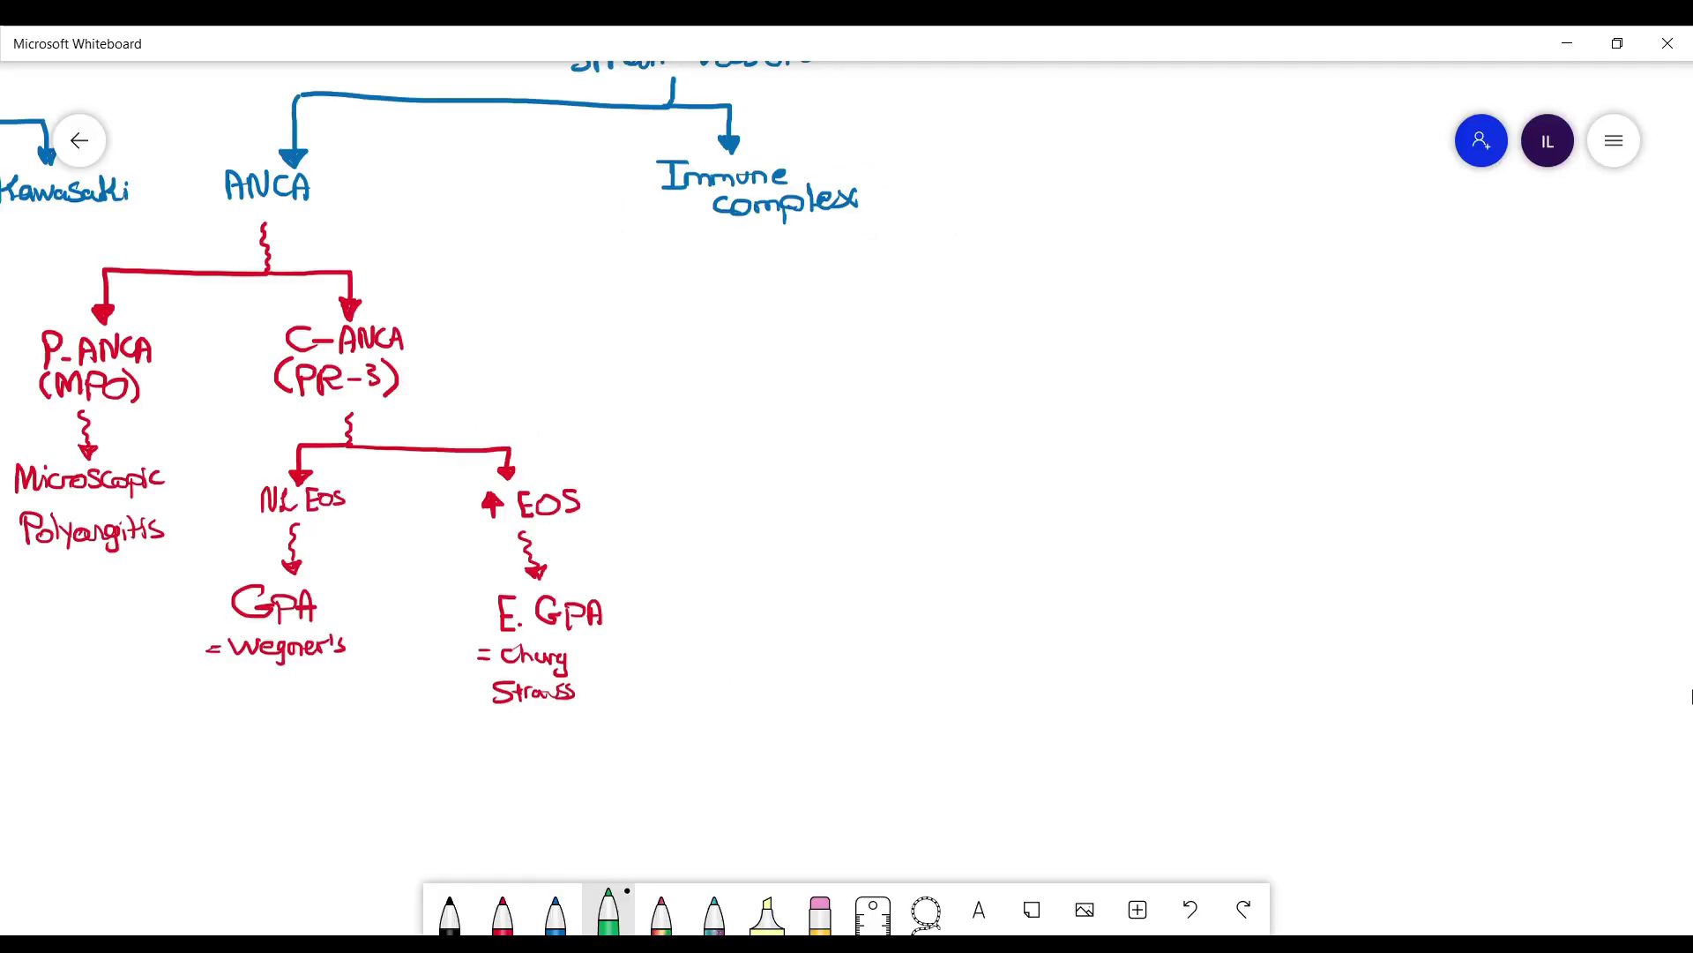
# Draw a green bracket with three arrows under Immune complex.
pyautogui.moveTo(1566, 110)
pyautogui.mouseDown()
pyautogui.moveTo(1498, 152)
pyautogui.moveTo(1442, 152)
pyautogui.mouseUp()
pyautogui.moveTo(735, 258)
pyautogui.mouseDown()
pyautogui.moveTo(729, 281)
pyautogui.moveTo(1083, 263)
pyautogui.moveTo(1108, 293)
pyautogui.mouseUp()
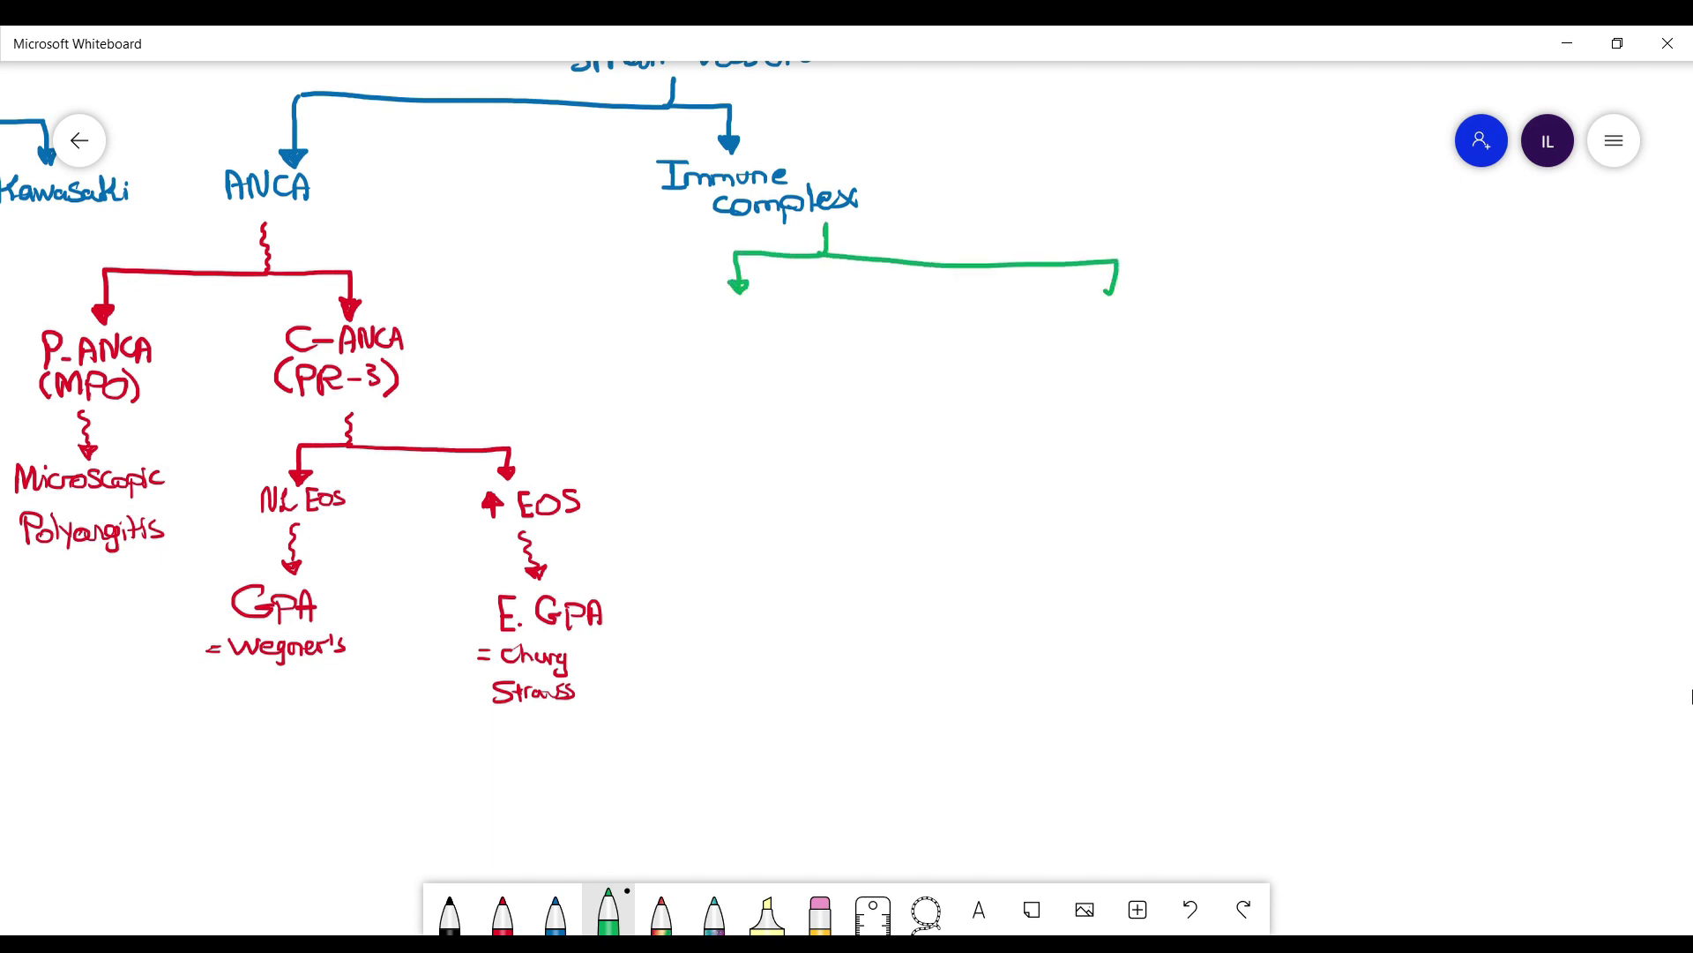
pyautogui.moveTo(913, 265)
pyautogui.mouseDown()
pyautogui.moveTo(913, 294)
pyautogui.moveTo(925, 284)
pyautogui.mouseUp()
# Label the left green arrow Goodpasteur's with '(Anti-GBM)' beneath it.
pyautogui.moveTo(667, 312)
pyautogui.mouseDown()
pyautogui.moveTo(649, 340)
pyautogui.moveTo(697, 344)
pyautogui.mouseUp()
pyautogui.moveTo(704, 335); pyautogui.dragTo(733, 332)
pyautogui.moveTo(727, 328)
pyautogui.mouseDown()
pyautogui.moveTo(727, 352)
pyautogui.moveTo(815, 315)
pyautogui.mouseUp()
pyautogui.moveTo(822, 319); pyautogui.dragTo(820, 332)
pyautogui.moveTo(656, 354); pyautogui.dragTo(651, 383)
pyautogui.moveTo(661, 381); pyautogui.dragTo(747, 369)
pyautogui.moveTo(761, 355); pyautogui.dragTo(762, 376)
pyautogui.moveTo(772, 377); pyautogui.dragTo(801, 377)
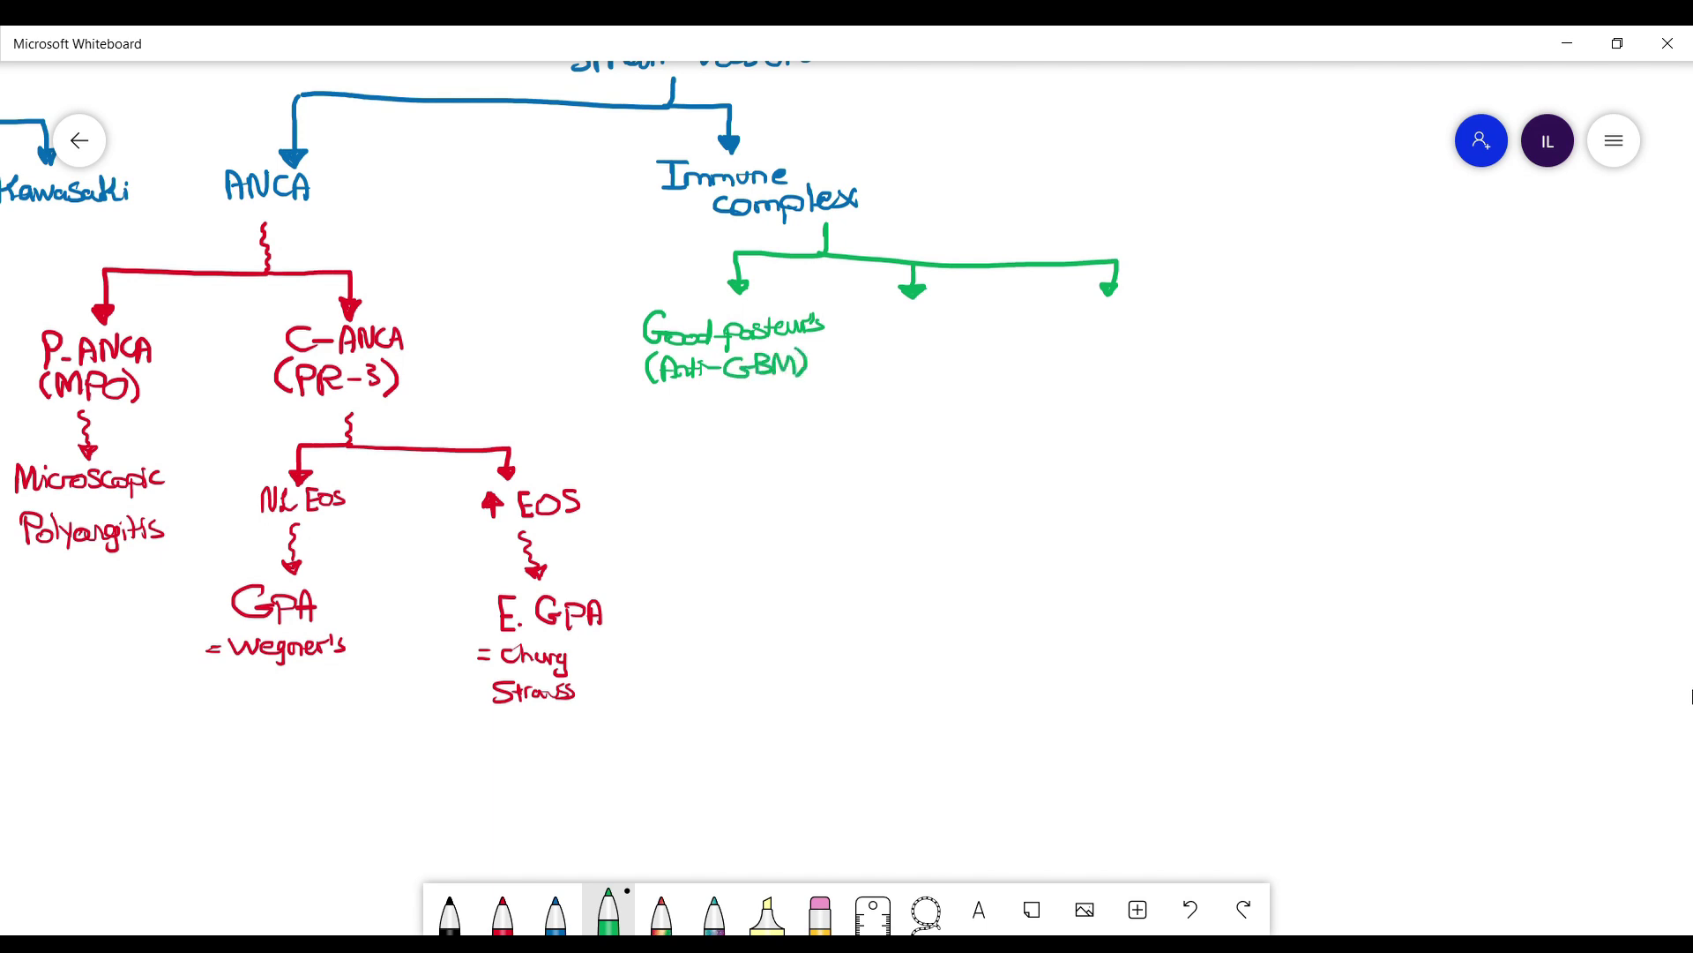
# Label the middle arrow 'IgA Vasculitis' and the right arrow 'Cryoglobulinemia'.
pyautogui.moveTo(879, 300); pyautogui.dragTo(901, 335)
pyautogui.moveTo(917, 325); pyautogui.dragTo(885, 343)
pyautogui.moveTo(892, 352); pyautogui.dragTo(908, 359)
pyautogui.moveTo(917, 346); pyautogui.dragTo(926, 349)
pyautogui.moveTo(929, 337); pyautogui.dragTo(937, 356)
pyautogui.moveTo(941, 333); pyautogui.dragTo(945, 355)
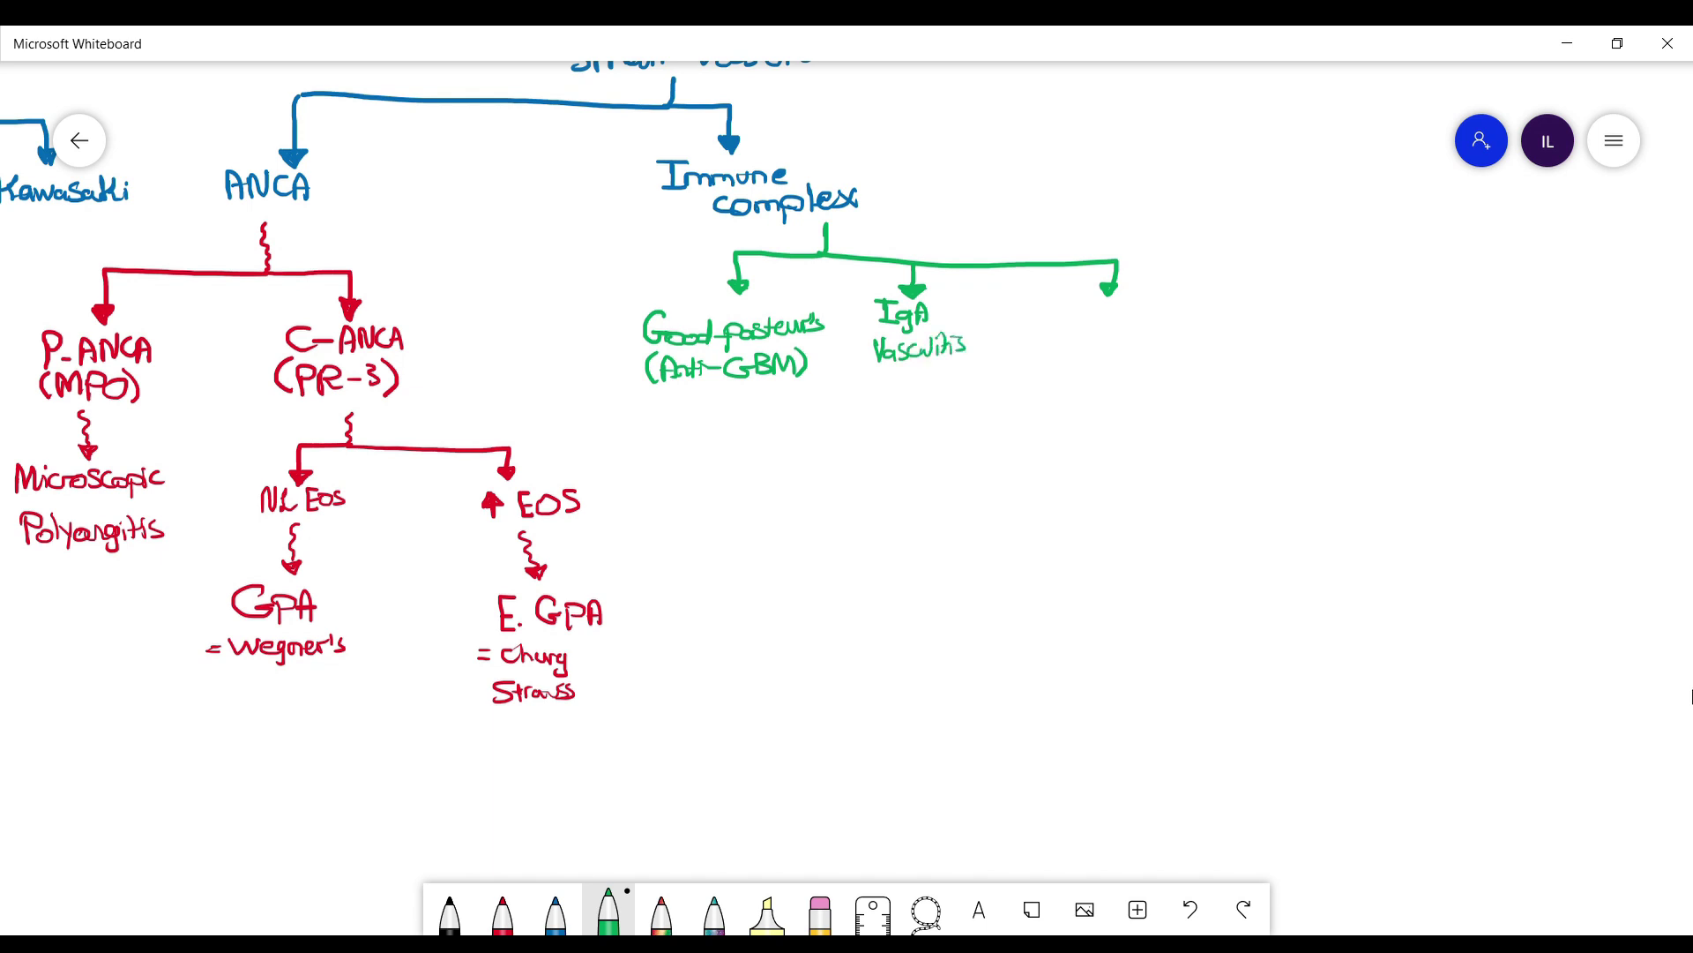
pyautogui.moveTo(1055, 320); pyautogui.dragTo(1046, 339)
pyautogui.moveTo(1057, 329); pyautogui.dragTo(1103, 343)
pyautogui.moveTo(1113, 328)
pyautogui.mouseDown()
pyautogui.moveTo(1114, 351)
pyautogui.moveTo(1127, 341)
pyautogui.mouseUp()
pyautogui.moveTo(1133, 330); pyautogui.dragTo(1231, 314)
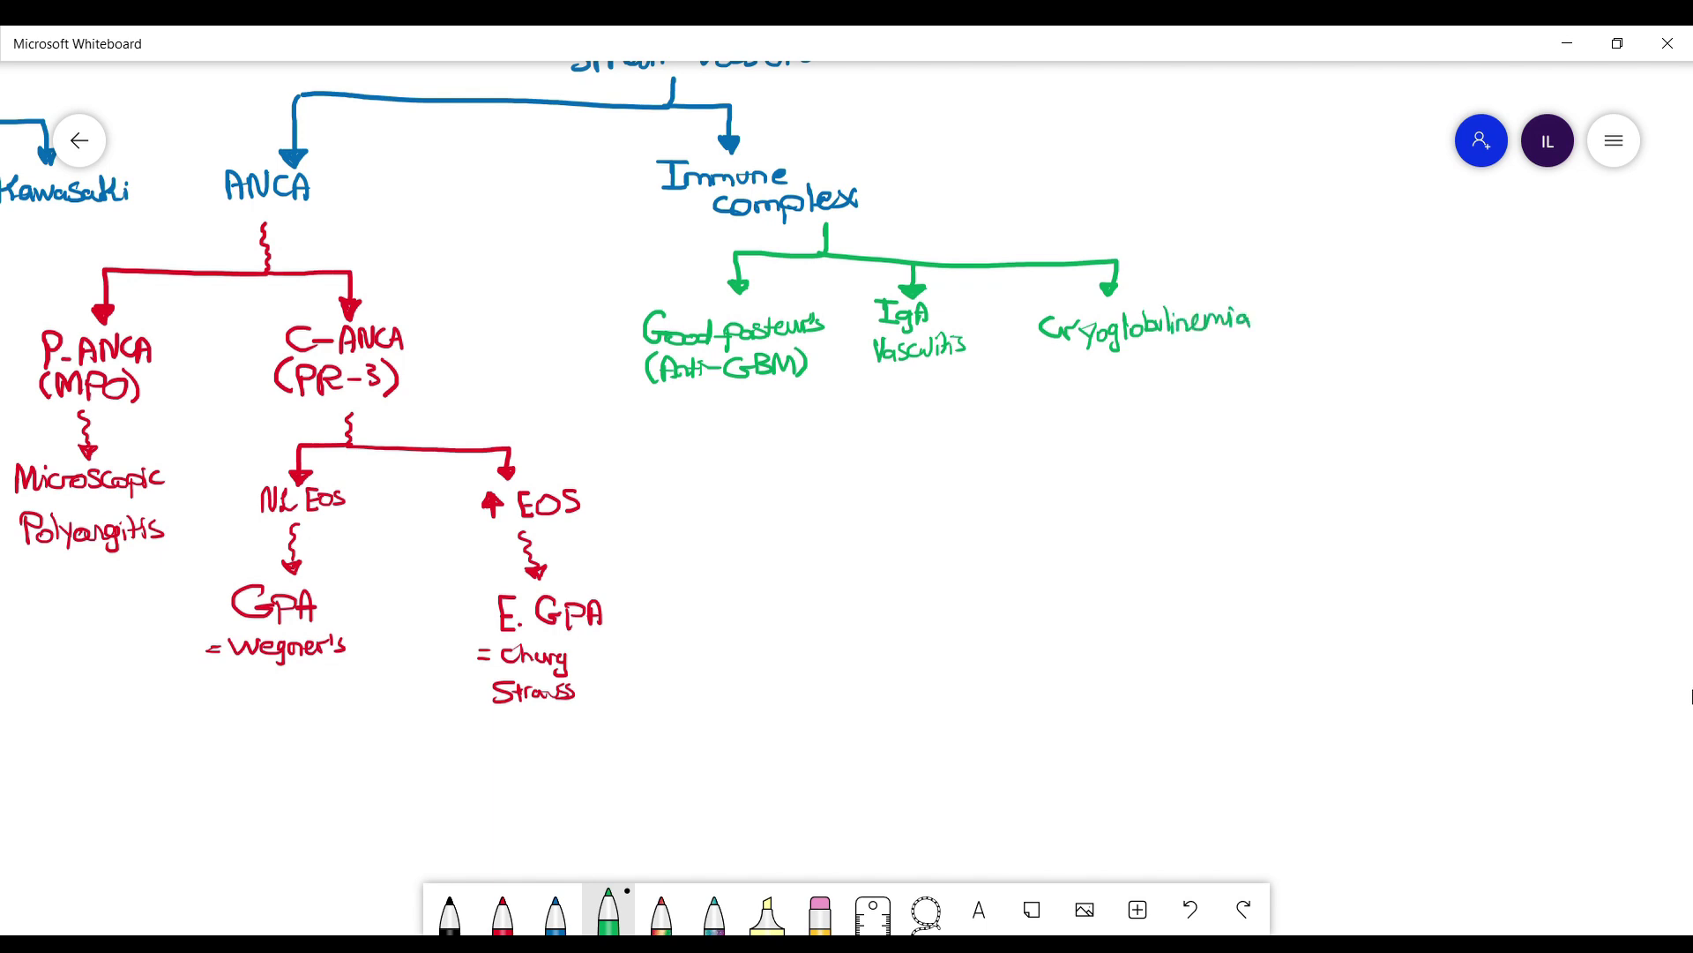